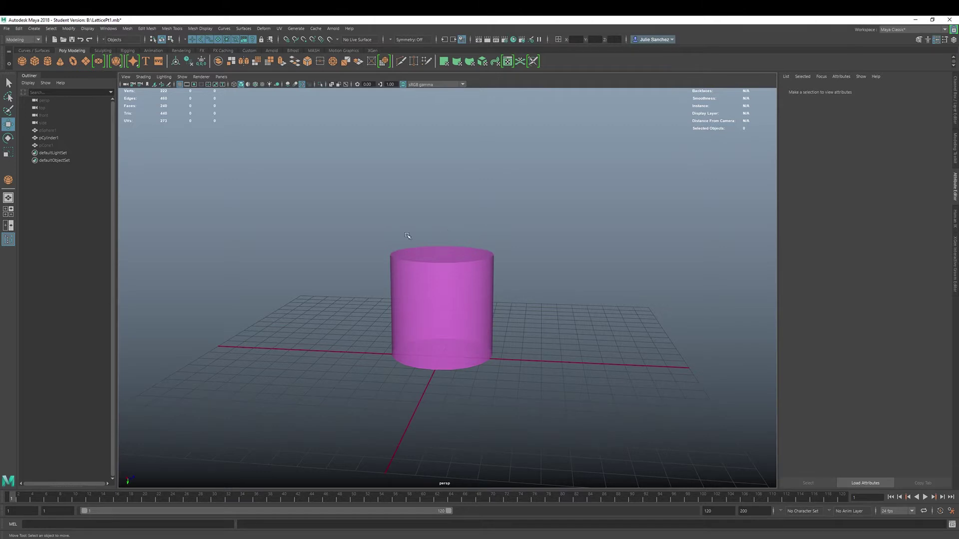
- Open the lattice deformer options for the pink cylinder and reset the settings to their defaults
{"action": "left_click", "coordinate": [443, 287]}
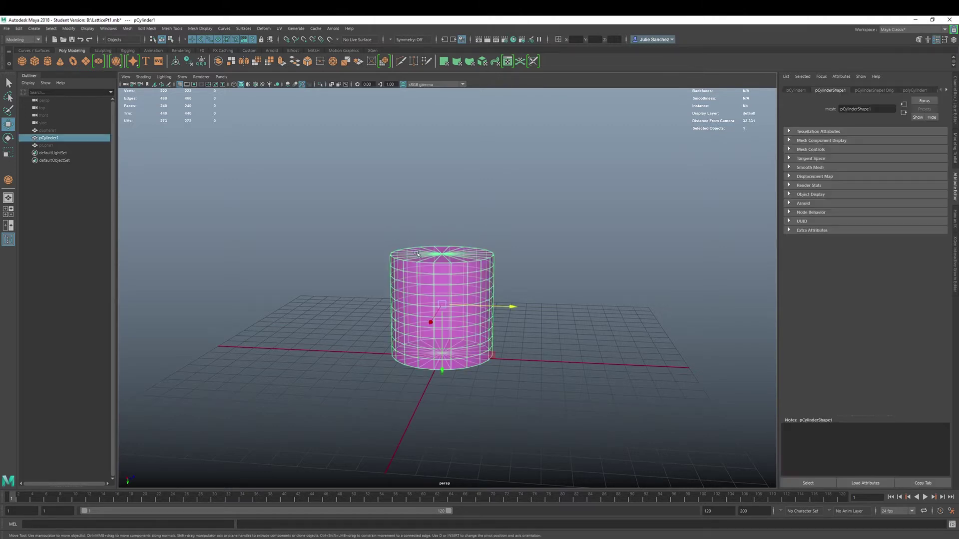
{"action": "left_click", "coordinate": [263, 29]}
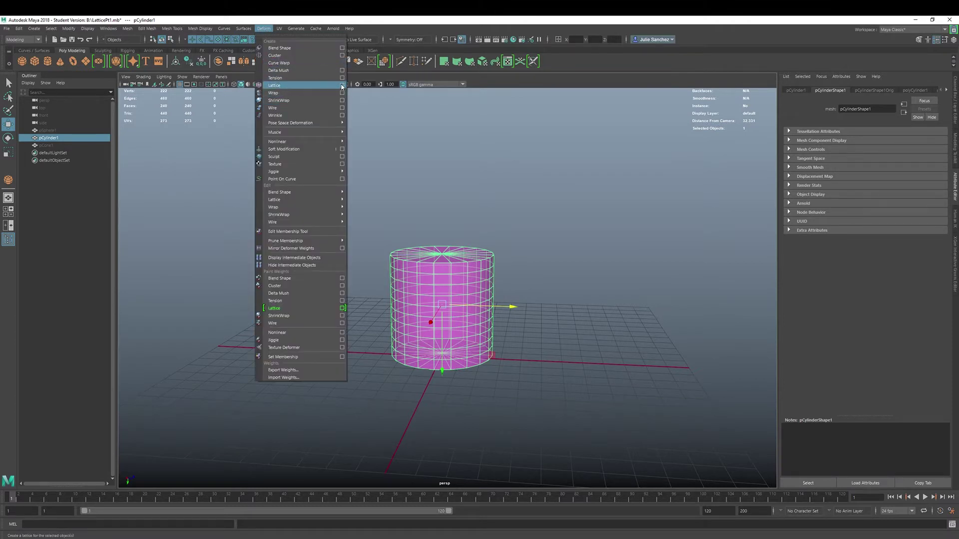
{"action": "left_click", "coordinate": [342, 86]}
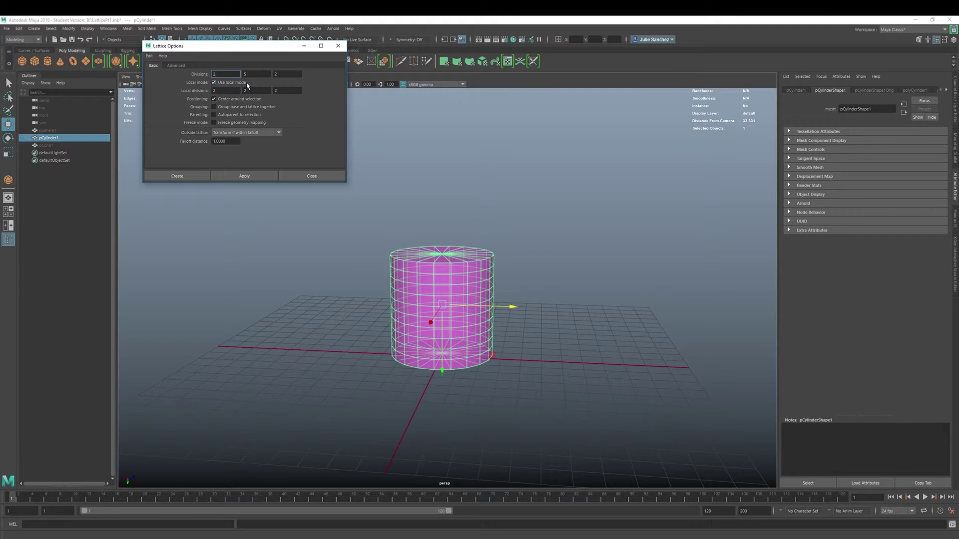
{"action": "left_click", "coordinate": [148, 56]}
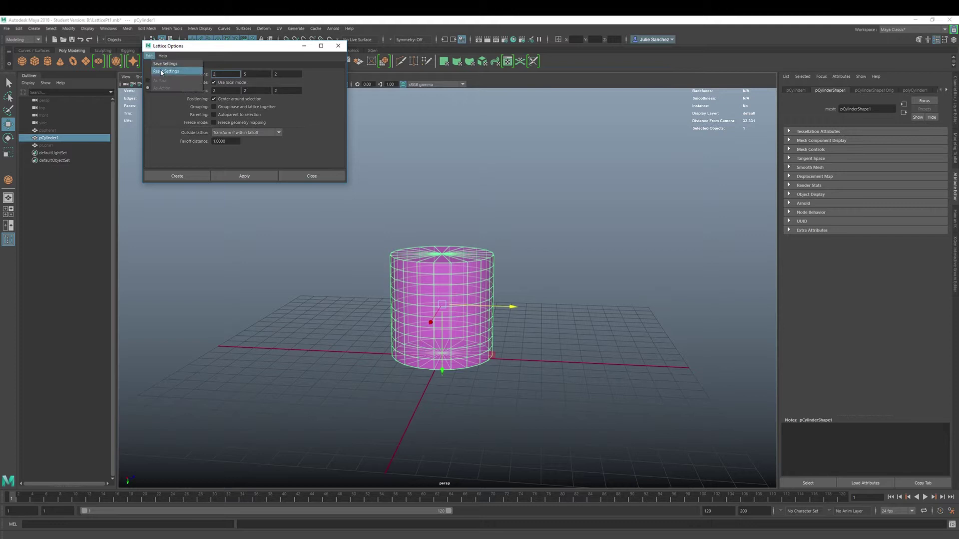
{"action": "left_click", "coordinate": [160, 72]}
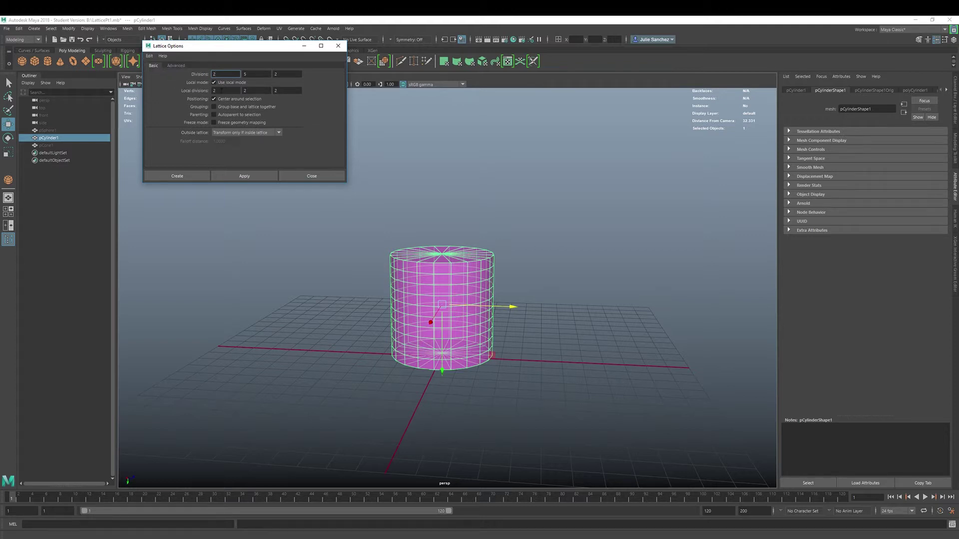
{"action": "left_click", "coordinate": [149, 55]}
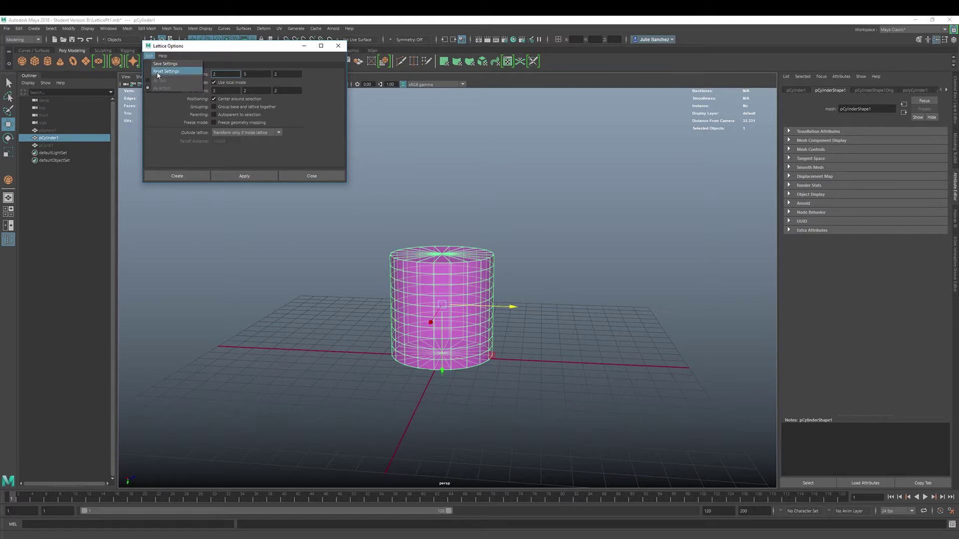
{"action": "left_click", "coordinate": [296, 119]}
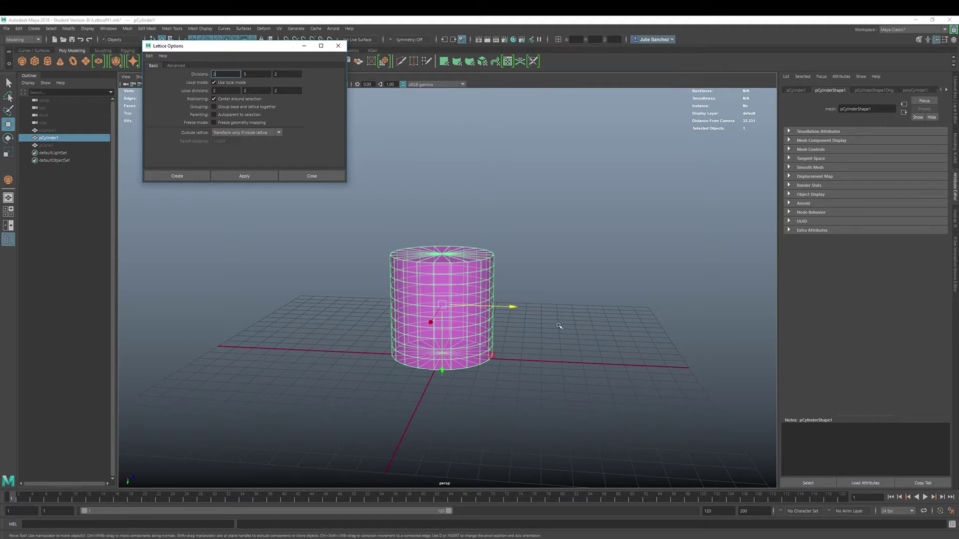
- Apply a centered lattice with 2, 5 and 2 divisions to the cylinder and show its channel values
{"action": "left_click", "coordinate": [242, 176]}
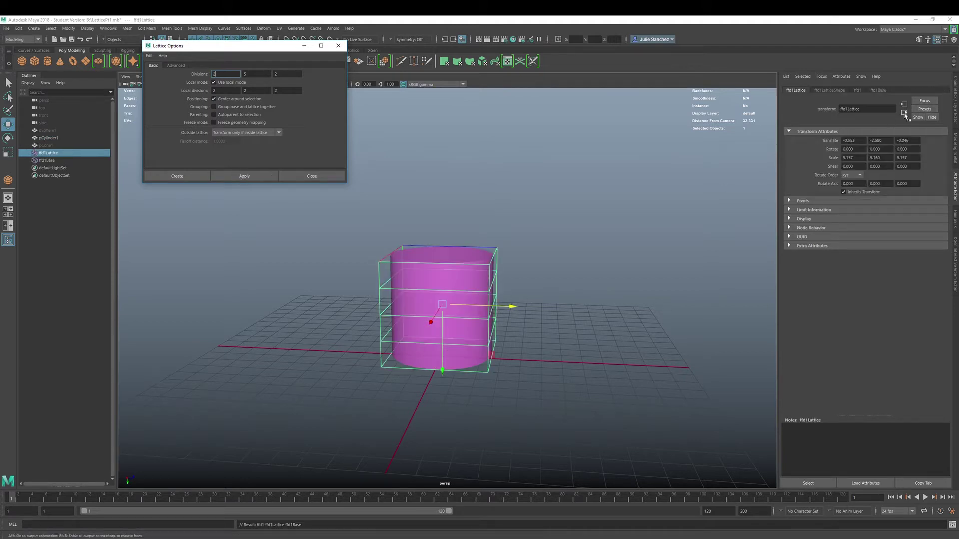
{"action": "left_click", "coordinate": [955, 100]}
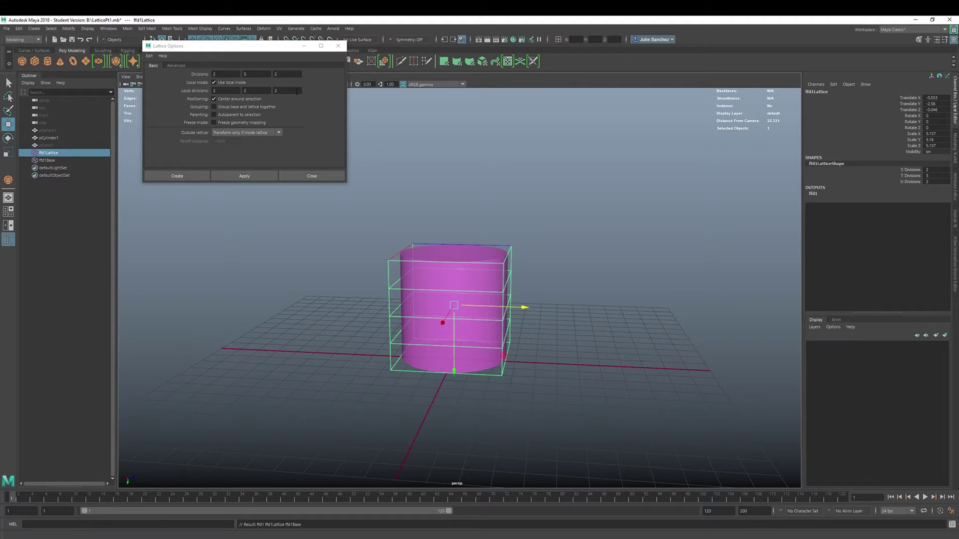
- Turn off centering around the selection in the lattice options and delete the existing lattice together with its base
{"action": "left_click", "coordinate": [213, 99]}
{"action": "left_click", "coordinate": [52, 161], "text": "ctrl"}
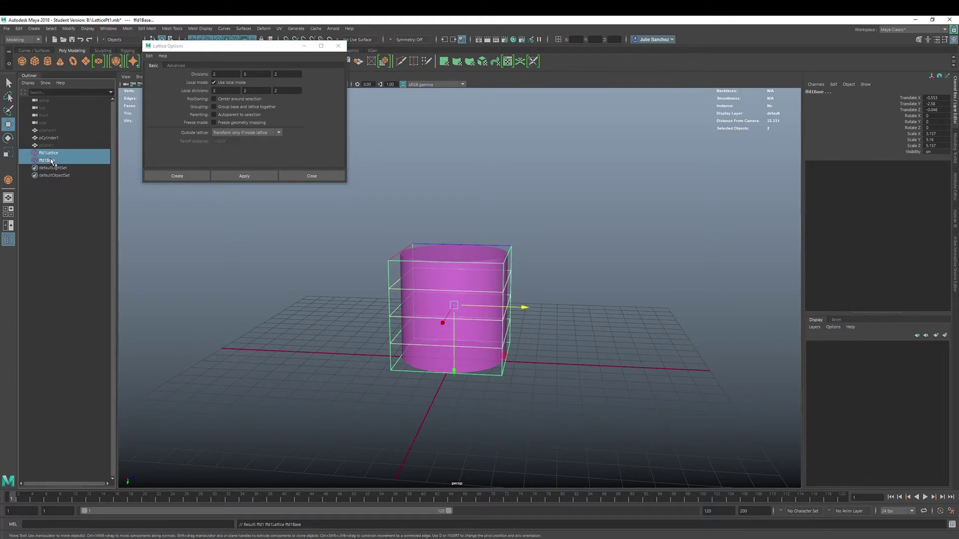
{"action": "key", "text": "Delete"}
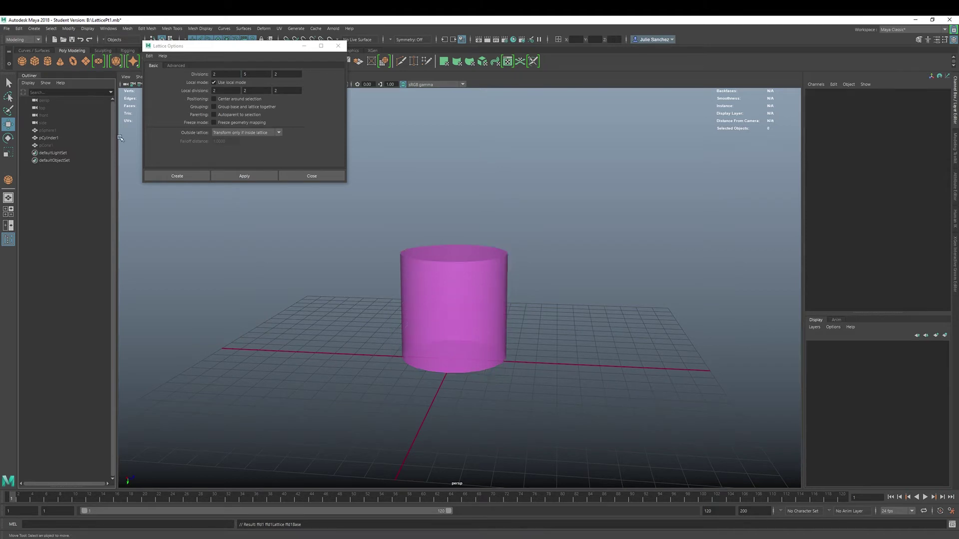
- Apply a lattice to the cylinder with centering off, and delete that lattice and its base
{"action": "left_click", "coordinate": [445, 290]}
{"action": "left_click", "coordinate": [244, 176]}
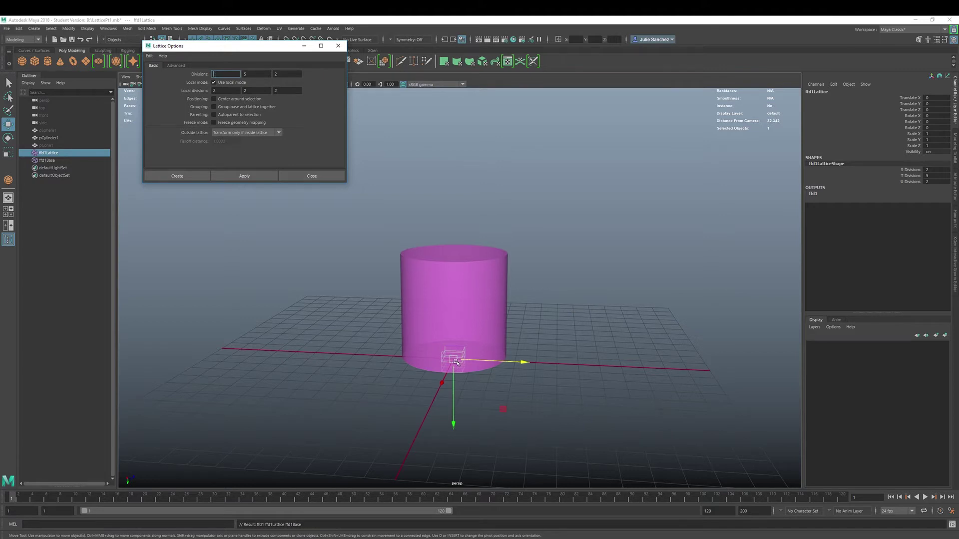
{"action": "left_click", "coordinate": [47, 161], "text": "ctrl"}
{"action": "key", "text": "Delete"}
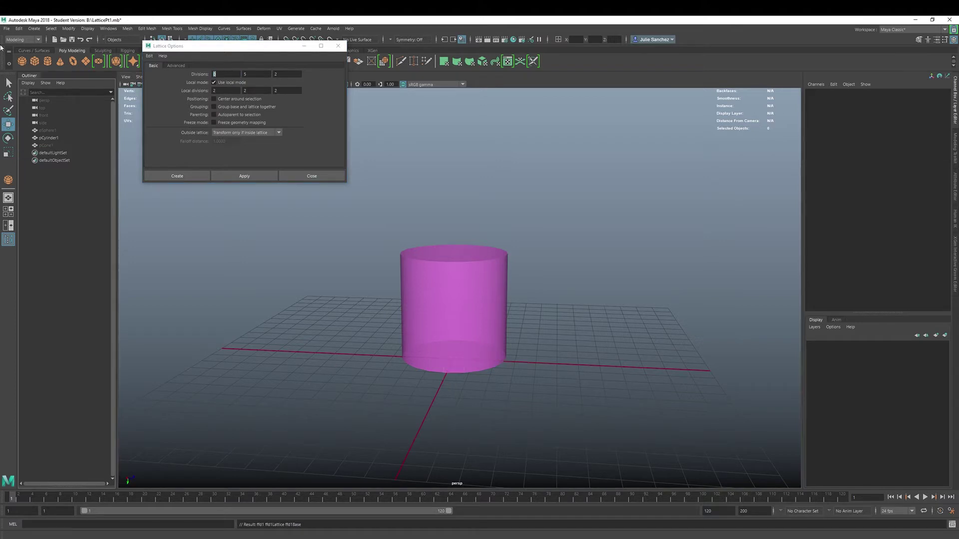
- Turn on centering and grouping of base and lattice, and apply a lattice with 2, 5 and 2 divisions to the cylinder
{"action": "left_click", "coordinate": [214, 99]}
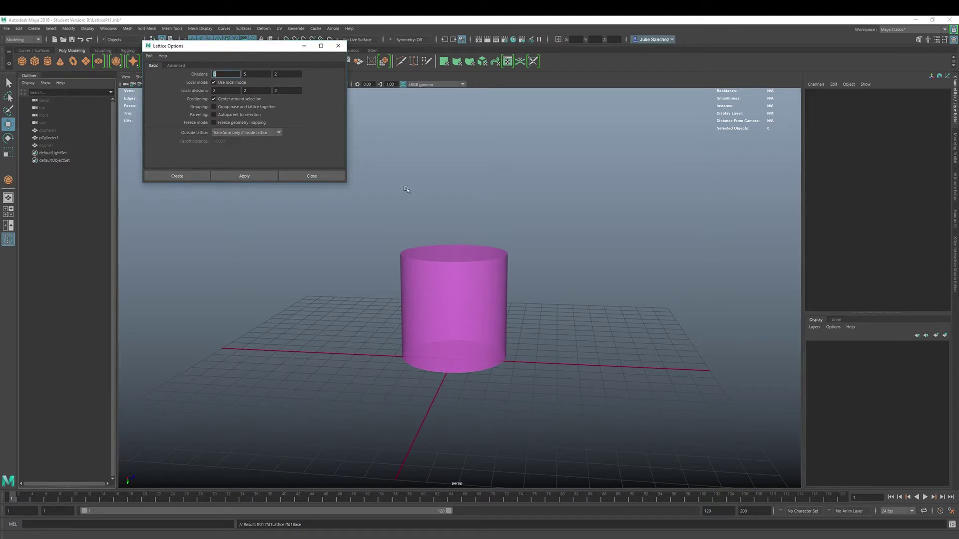
{"action": "left_click", "coordinate": [449, 303]}
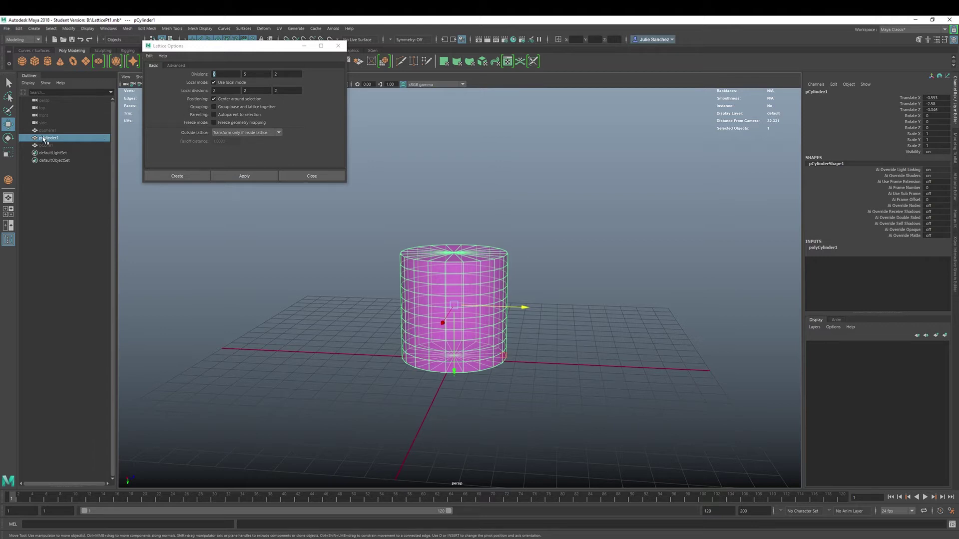
{"action": "left_click", "coordinate": [213, 107]}
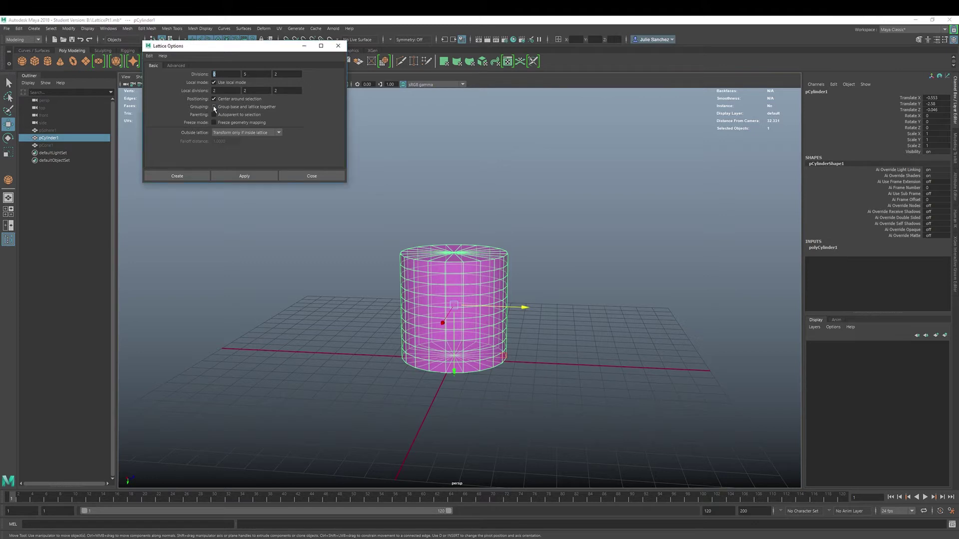
{"action": "left_click", "coordinate": [249, 178]}
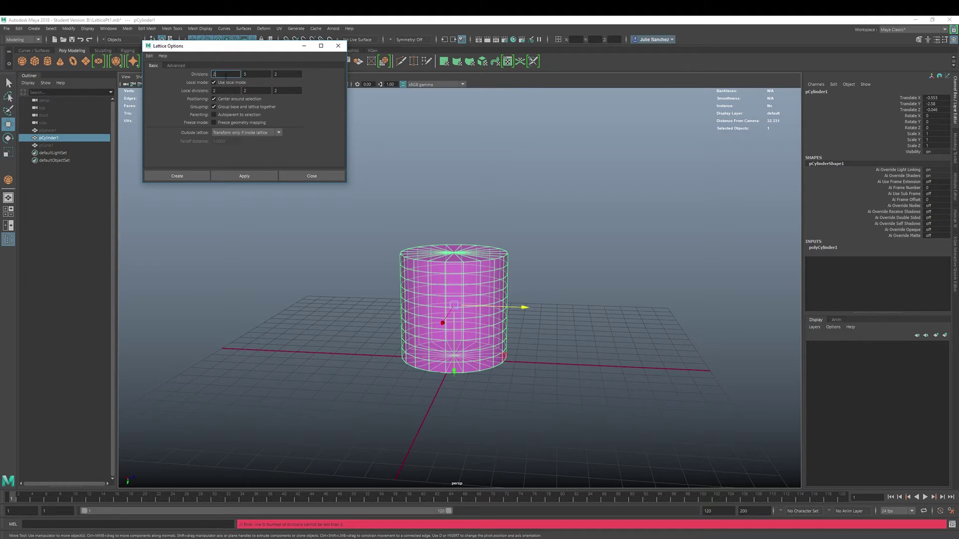
{"action": "left_click", "coordinate": [246, 176]}
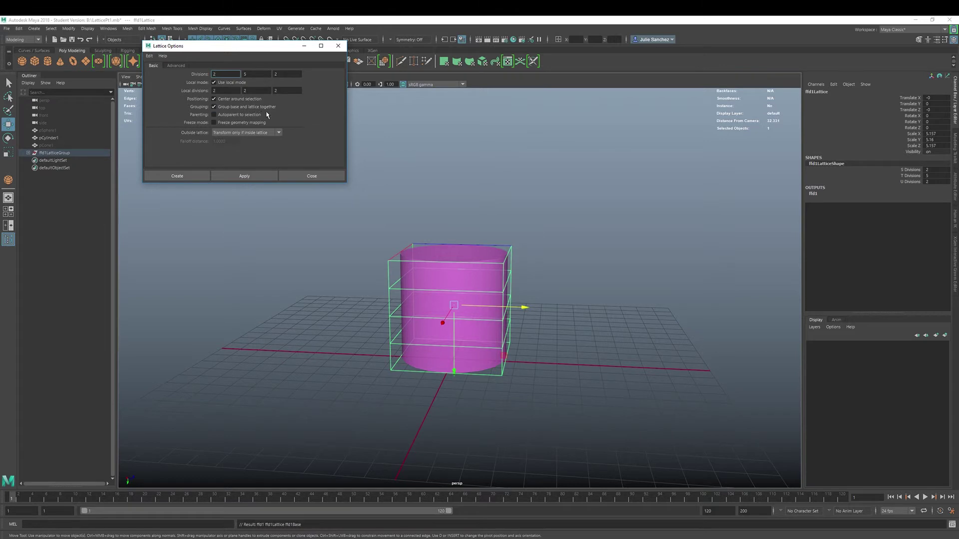
- Expand the lattice group in the Outliner to inspect its contents, and delete the whole group
{"action": "left_click", "coordinate": [28, 153]}
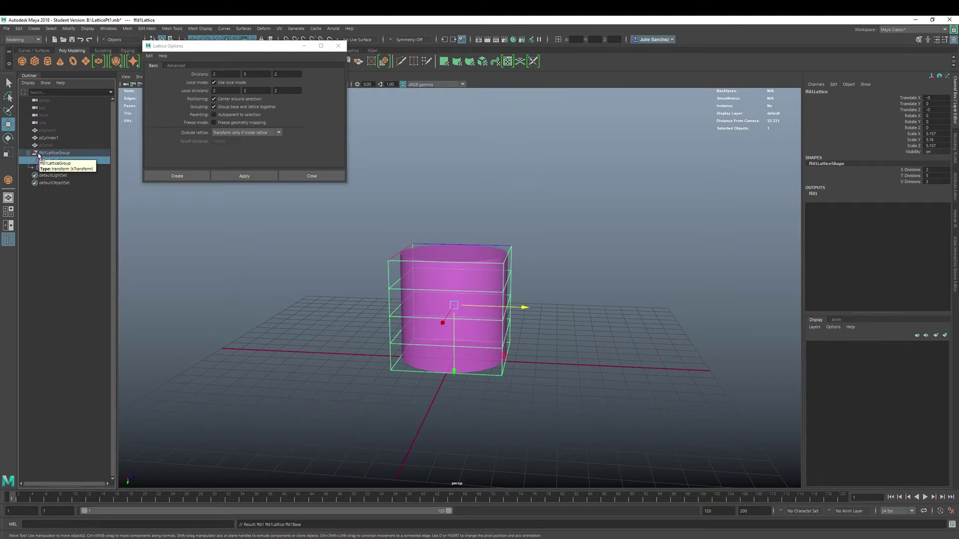
{"action": "left_click", "coordinate": [39, 154]}
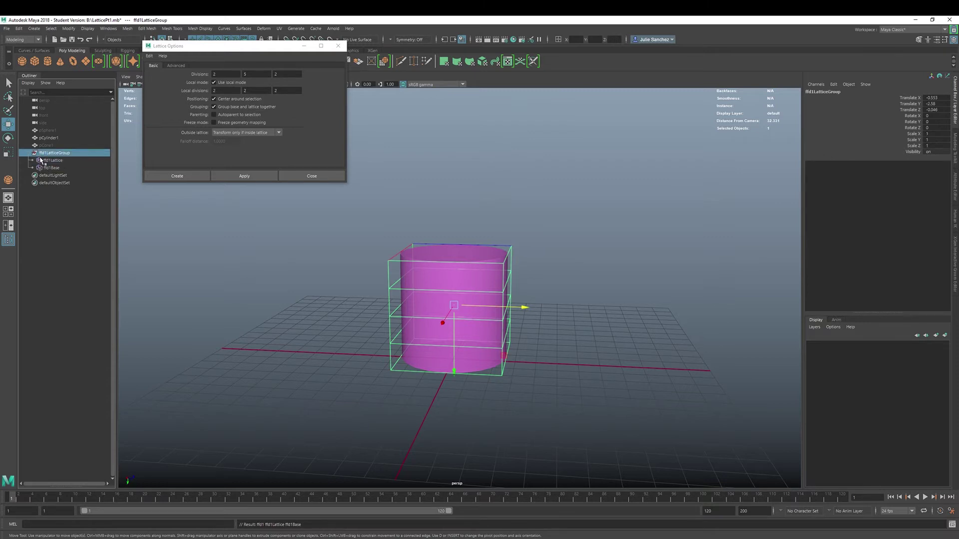
{"action": "key", "text": "Delete"}
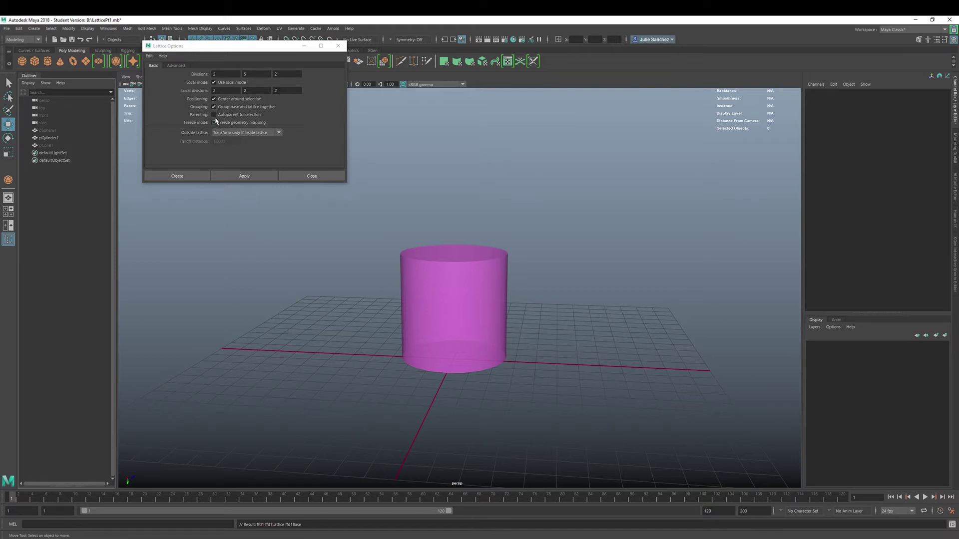
- Switch grouping and centering off and autoparent to selection on, and apply the lattice to the cylinder
{"action": "left_click", "coordinate": [213, 107]}
{"action": "left_click", "coordinate": [214, 99]}
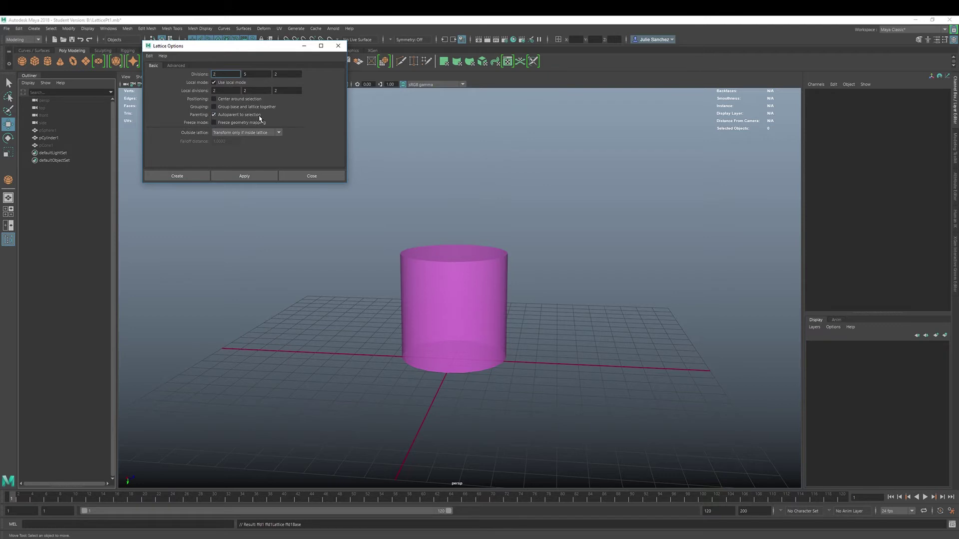
{"action": "left_click", "coordinate": [452, 281]}
{"action": "left_click", "coordinate": [250, 178]}
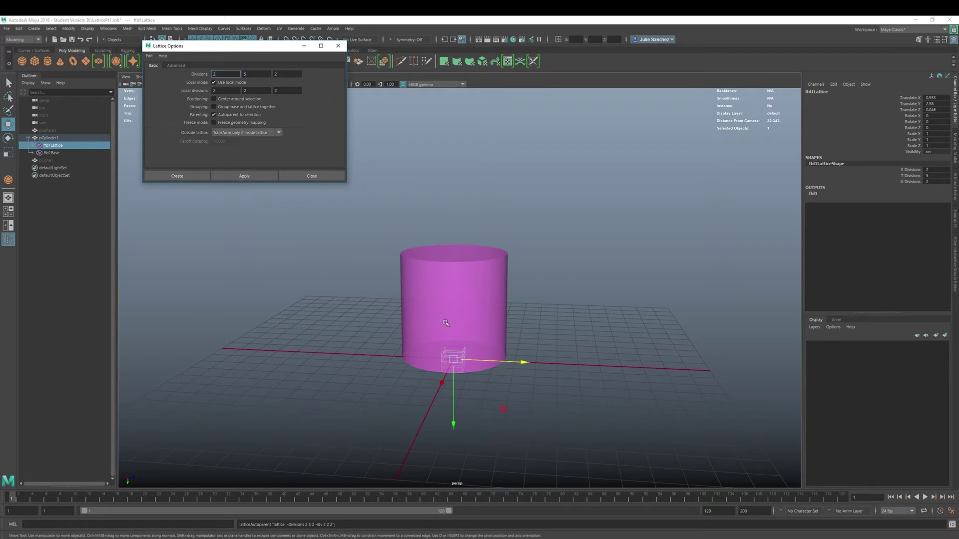
- Delete the lattice and base parented under the cylinder, and apply the uncentered, autoparented lattice to it again
{"action": "left_click", "coordinate": [55, 153], "text": "shift"}
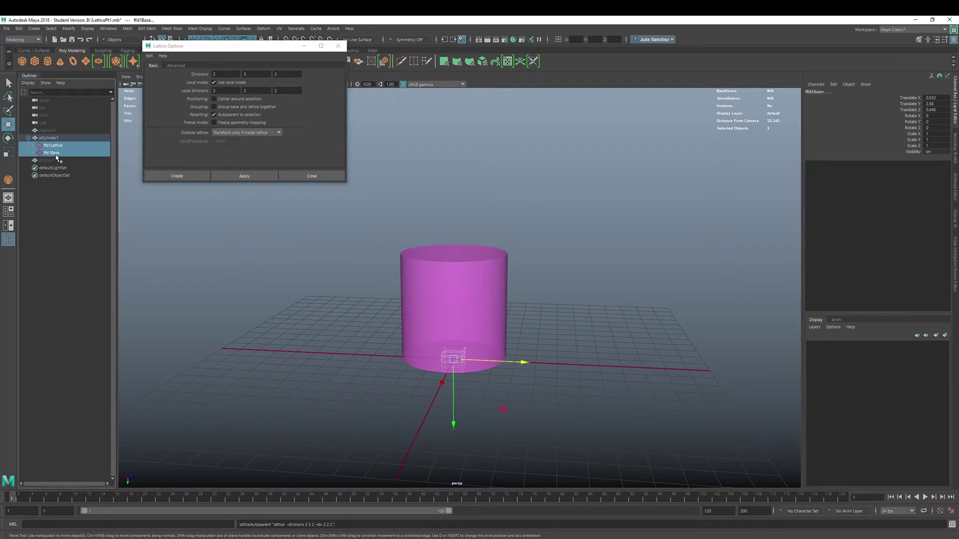
{"action": "key", "text": "Delete"}
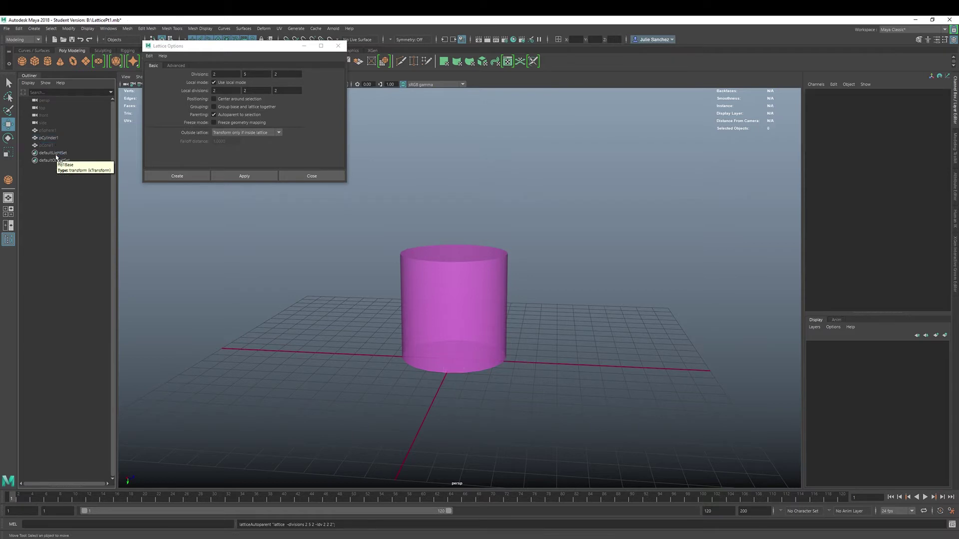
{"action": "left_click", "coordinate": [460, 306]}
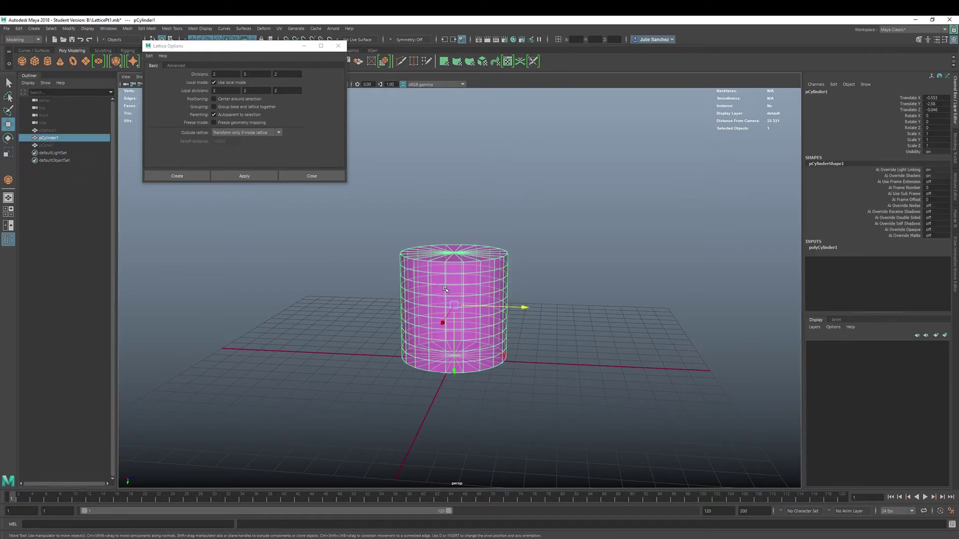
{"action": "left_click", "coordinate": [225, 176]}
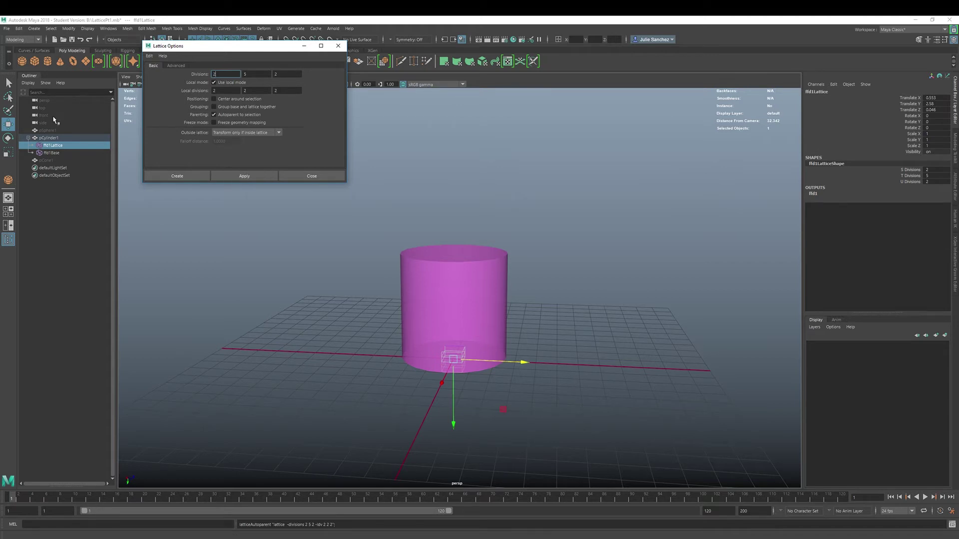
- Turn centering around the selection back on and delete the uncentered lattice and base under the cylinder
{"action": "left_click", "coordinate": [49, 137]}
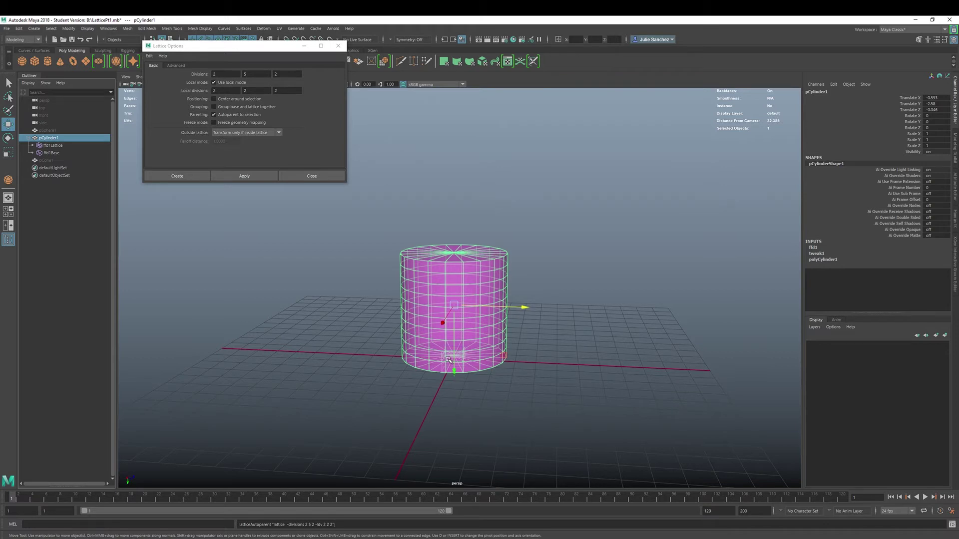
{"action": "left_click", "coordinate": [214, 99]}
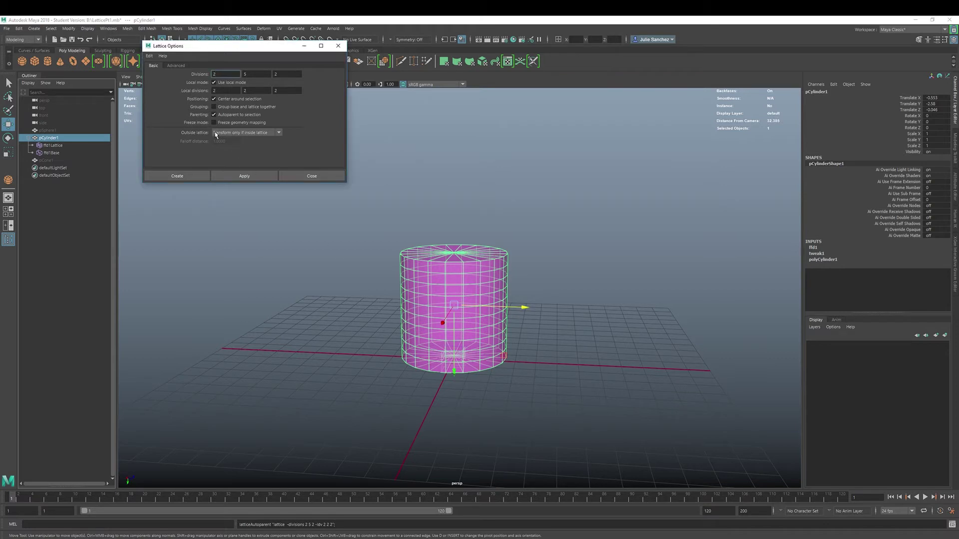
{"action": "left_click_drag", "start_coordinate": [50, 145], "coordinate": [50, 156]}
{"action": "key", "text": "Delete"}
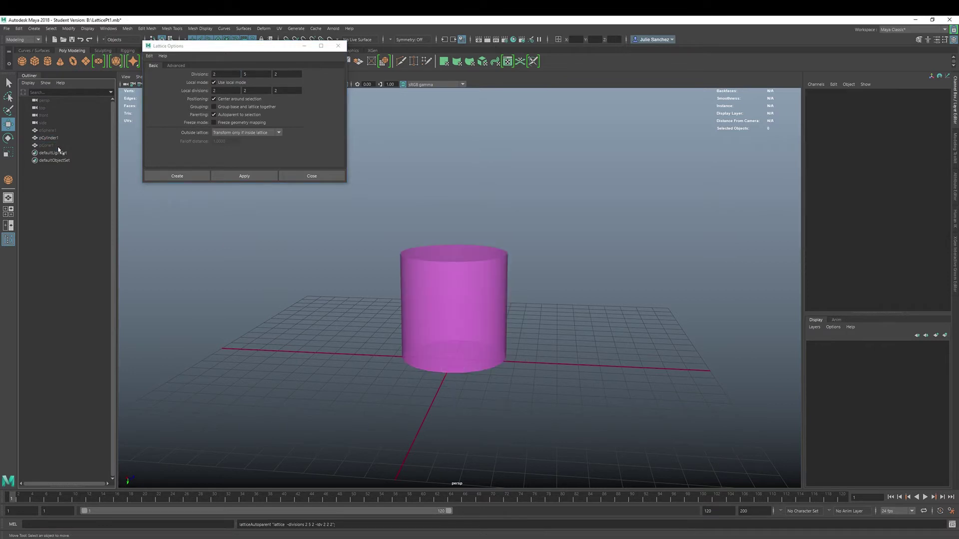
- Apply a centered lattice with 2, 5 and 2 divisions to the cylinder, autoparented to it
{"action": "left_click", "coordinate": [439, 294]}
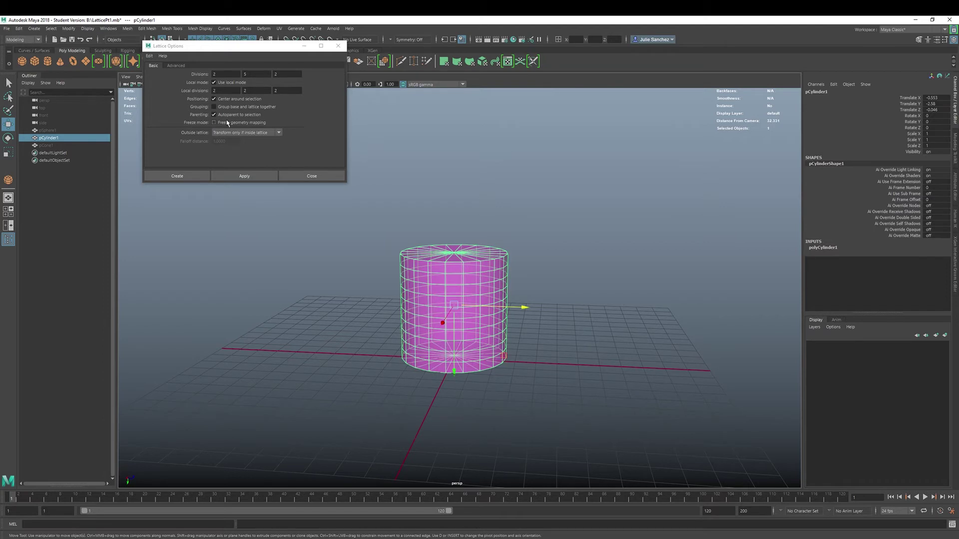
{"action": "left_click", "coordinate": [230, 177]}
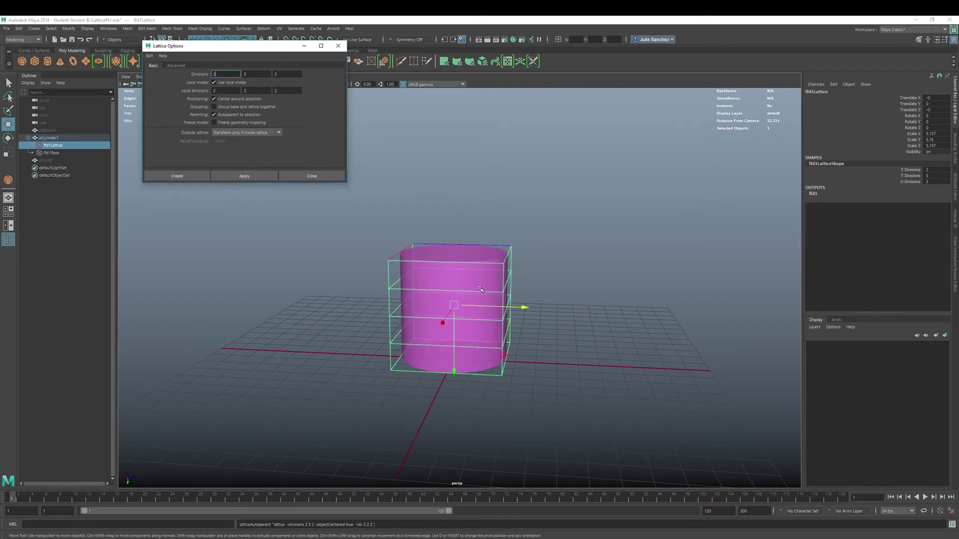
- Move the cylinder with its parented lattice to about 0.89 in X and 0.03 in Z
{"action": "left_click", "coordinate": [441, 288]}
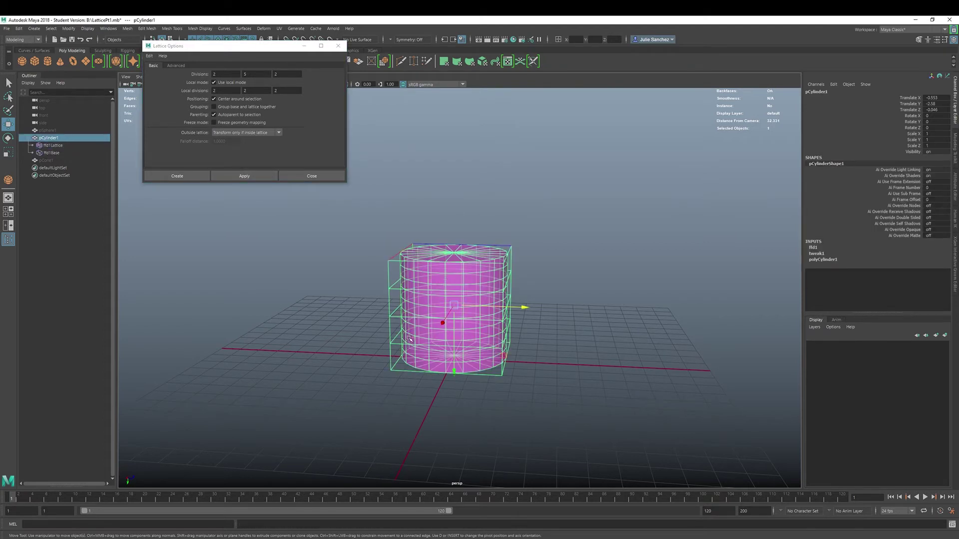
{"action": "left_click", "coordinate": [377, 233]}
{"action": "left_click", "coordinate": [427, 254]}
{"action": "mouse_move", "coordinate": [524, 308]}
{"action": "left_mouse_down"}
{"action": "mouse_move", "coordinate": [636, 310]}
{"action": "mouse_move", "coordinate": [526, 321]}
{"action": "left_mouse_up"}
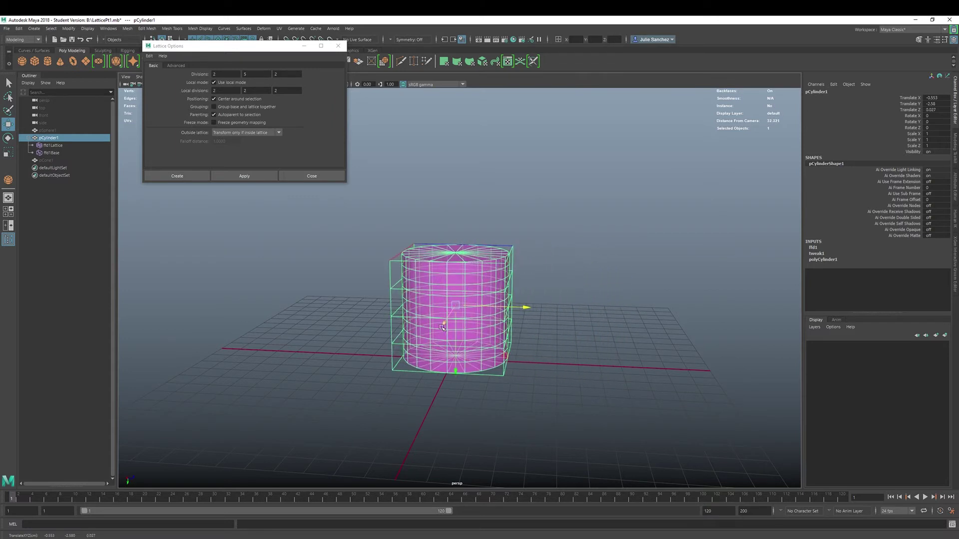
{"action": "mouse_move", "coordinate": [446, 325]}
{"action": "left_mouse_down"}
{"action": "mouse_move", "coordinate": [404, 382]}
{"action": "mouse_move", "coordinate": [440, 333]}
{"action": "left_mouse_up"}
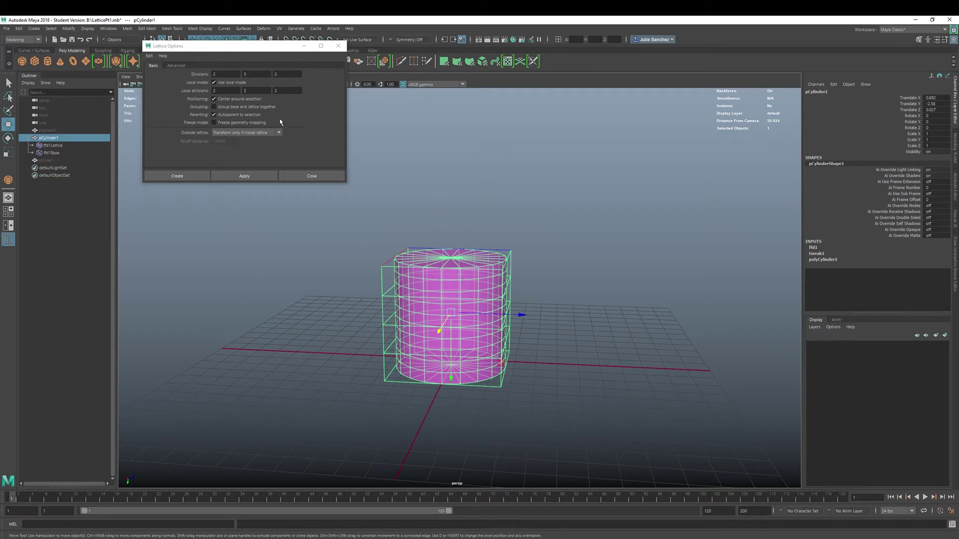
- Replace the cylinder's parented lattice with one that has freeze geometry mapping turned on and autoparenting turned off
{"action": "left_click", "coordinate": [213, 115]}
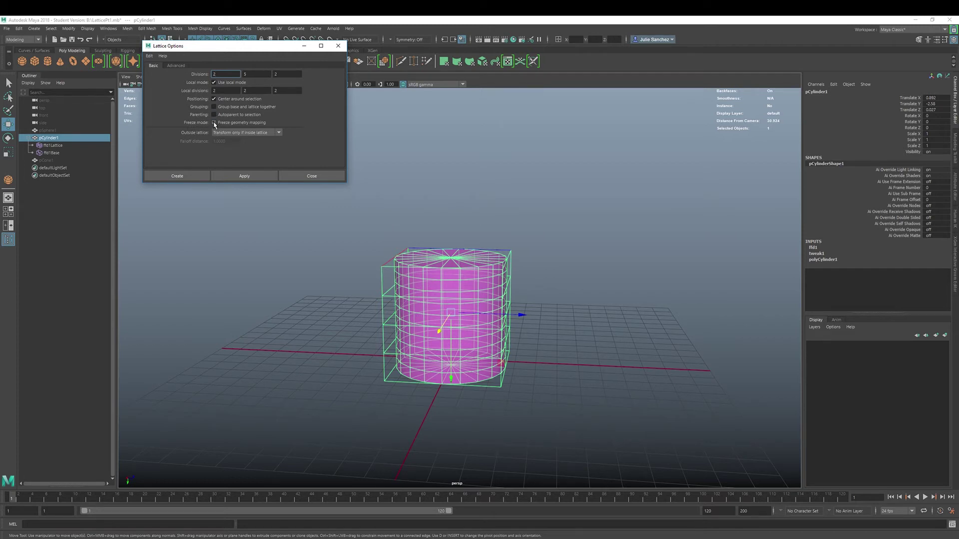
{"action": "left_click", "coordinate": [214, 123]}
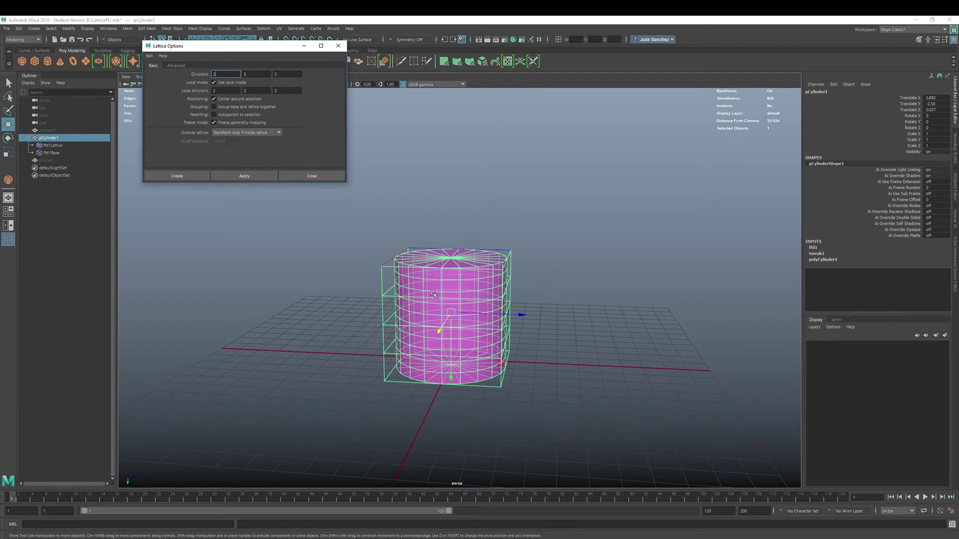
{"action": "left_click", "coordinate": [59, 146]}
{"action": "key", "text": "Delete"}
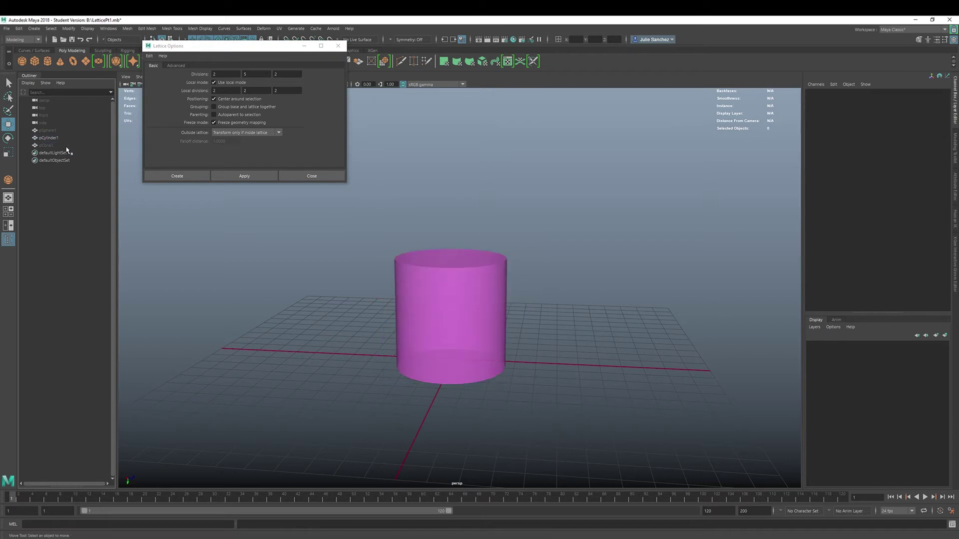
{"action": "left_click", "coordinate": [241, 175]}
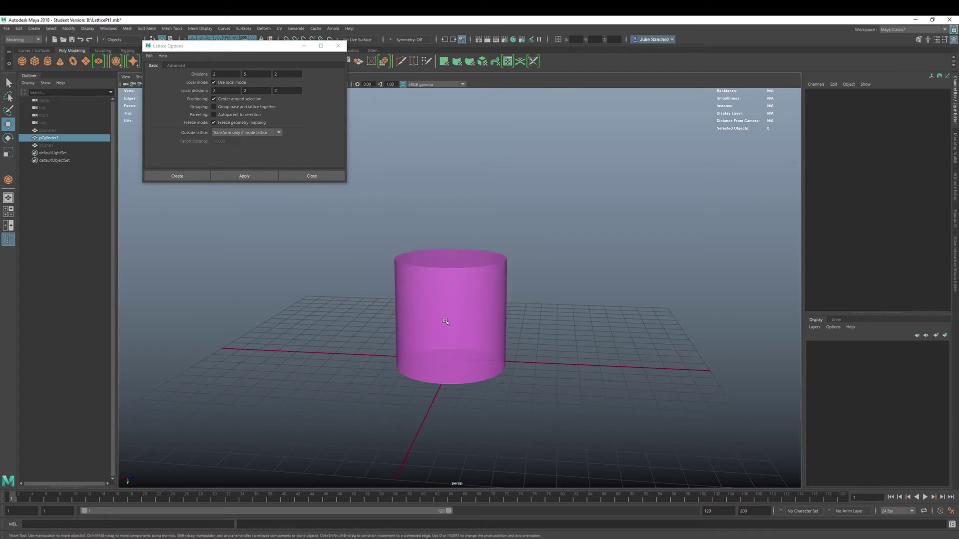
{"action": "left_click", "coordinate": [241, 175]}
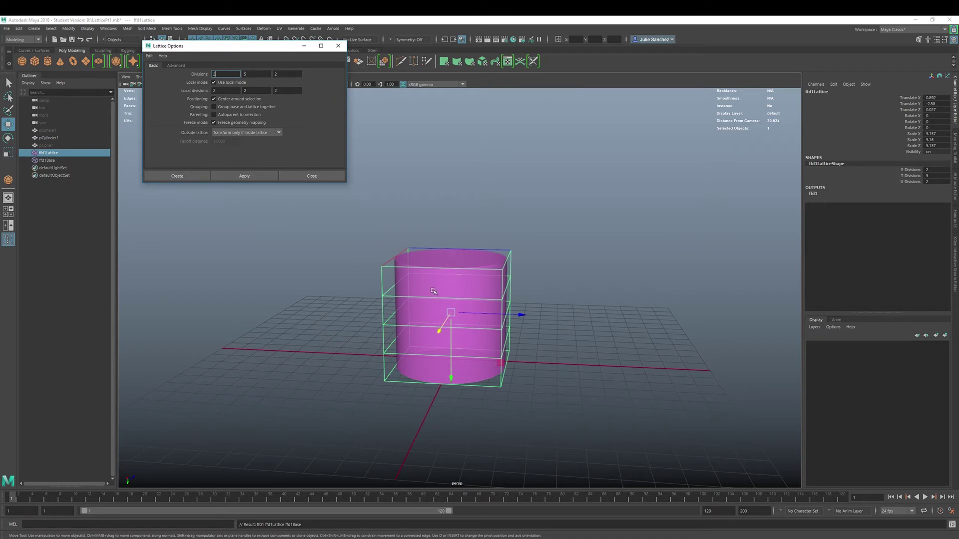
- Transform the cylinder inside the lattice: about -0.3 in Z, tilted freely, and scaled uniformly to about 0.71
{"action": "left_click", "coordinate": [433, 291]}
{"action": "left_click_drag", "start_coordinate": [520, 316], "coordinate": [499, 351]}
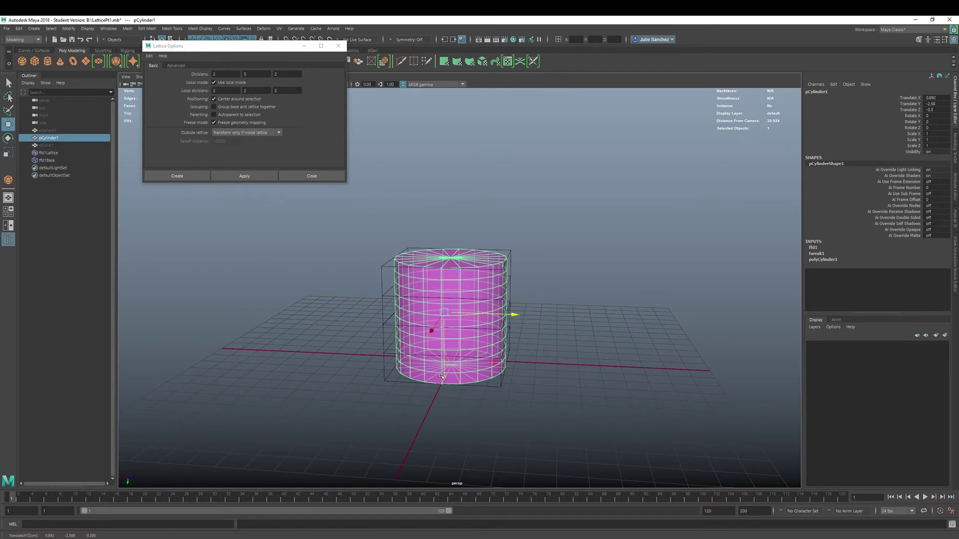
{"action": "key", "text": "e"}
{"action": "left_click_drag", "start_coordinate": [433, 235], "coordinate": [390, 344]}
{"action": "key", "text": "r"}
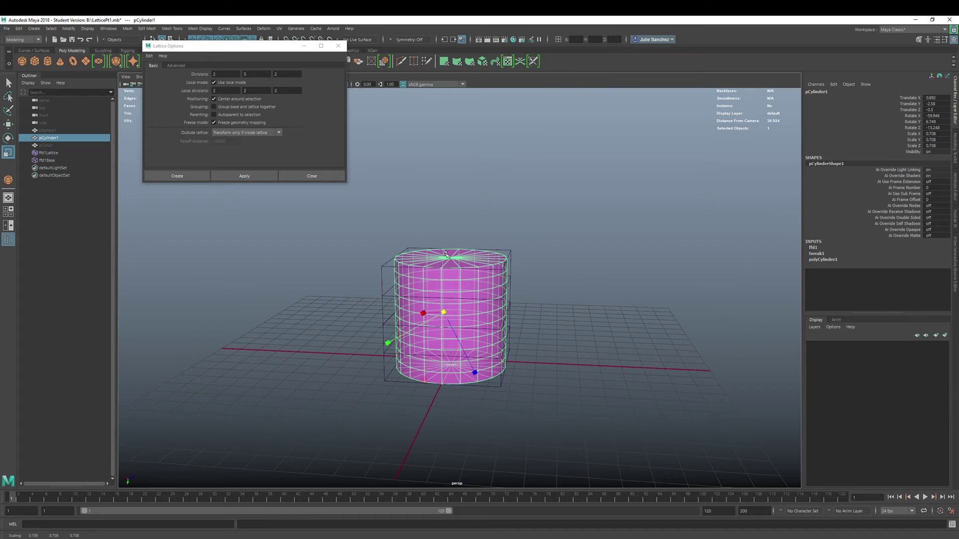
- Turn off freeze geometry mapping, delete the lattice and base, and undo that deletion
{"action": "left_click", "coordinate": [215, 124]}
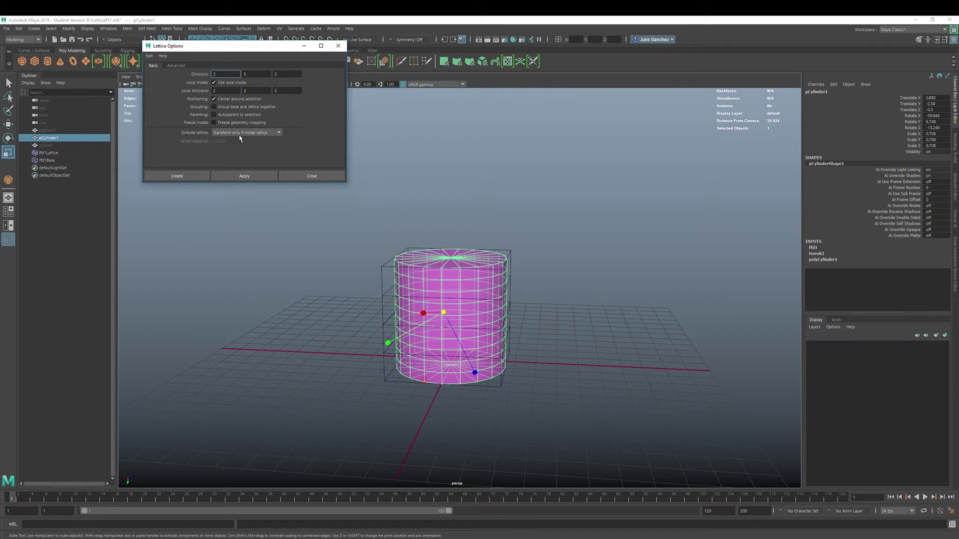
{"action": "left_click", "coordinate": [49, 153]}
{"action": "left_click", "coordinate": [50, 161], "text": "shift"}
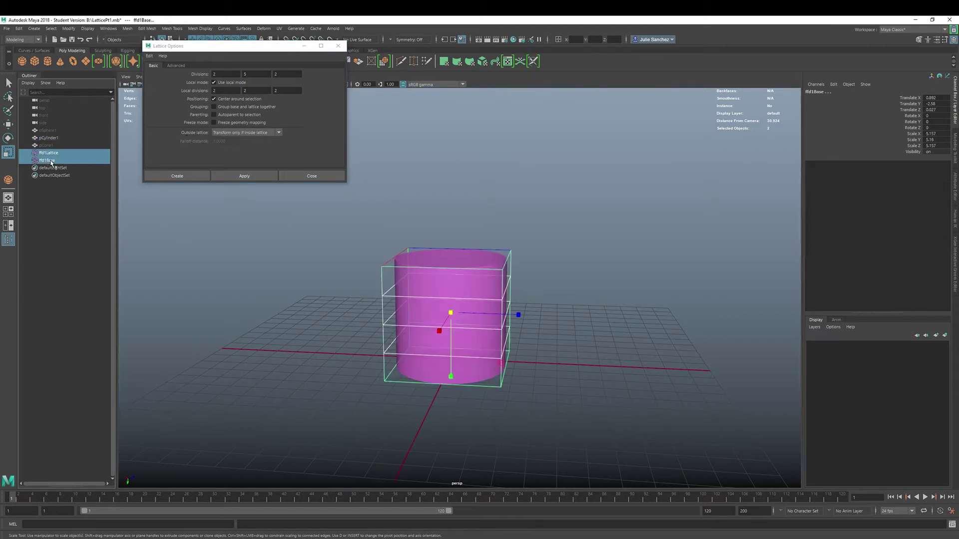
{"action": "key", "text": "Delete"}
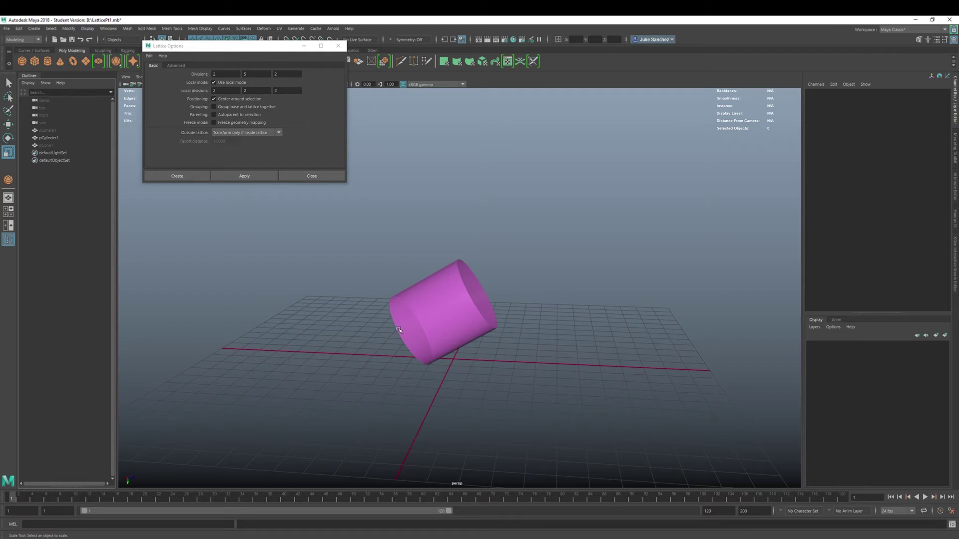
{"action": "key", "text": "ctrl+z"}
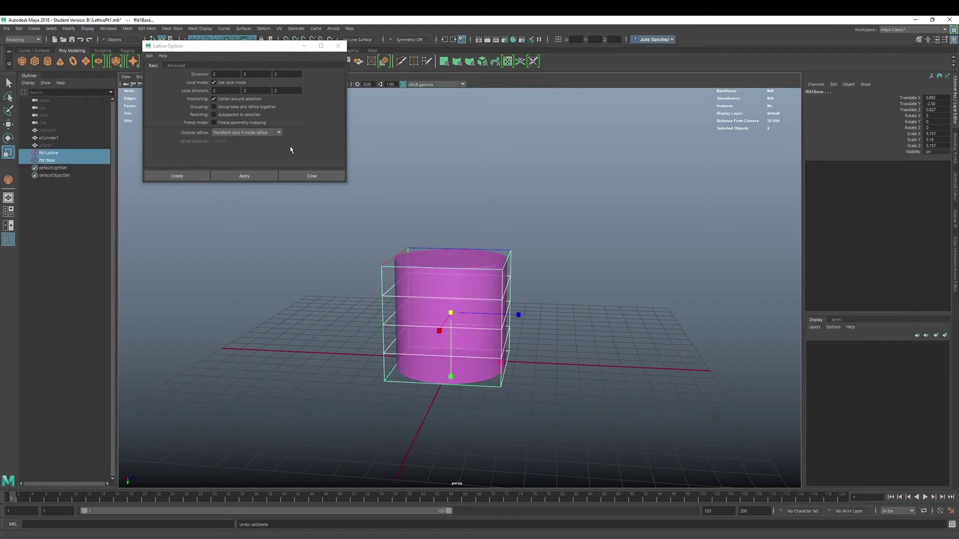
- Select the cylinder's lattice and set the outside lattice option to Transform all points
{"action": "left_click", "coordinate": [279, 133]}
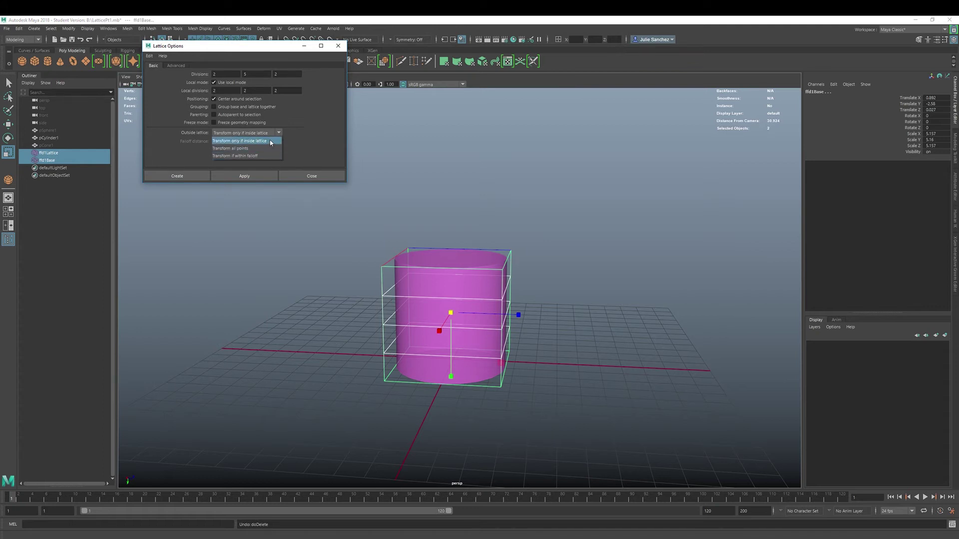
{"action": "left_click", "coordinate": [270, 141]}
{"action": "left_click", "coordinate": [439, 330]}
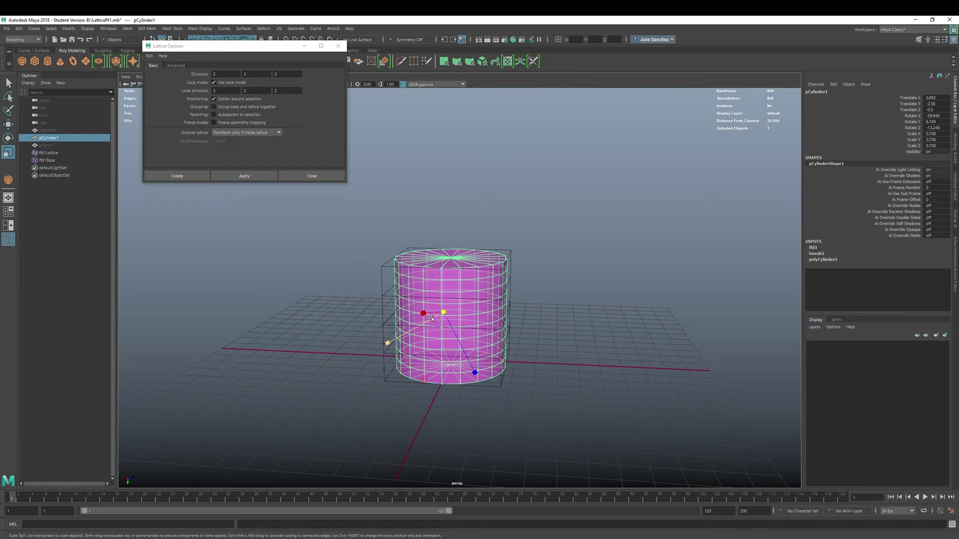
{"action": "key", "text": "w"}
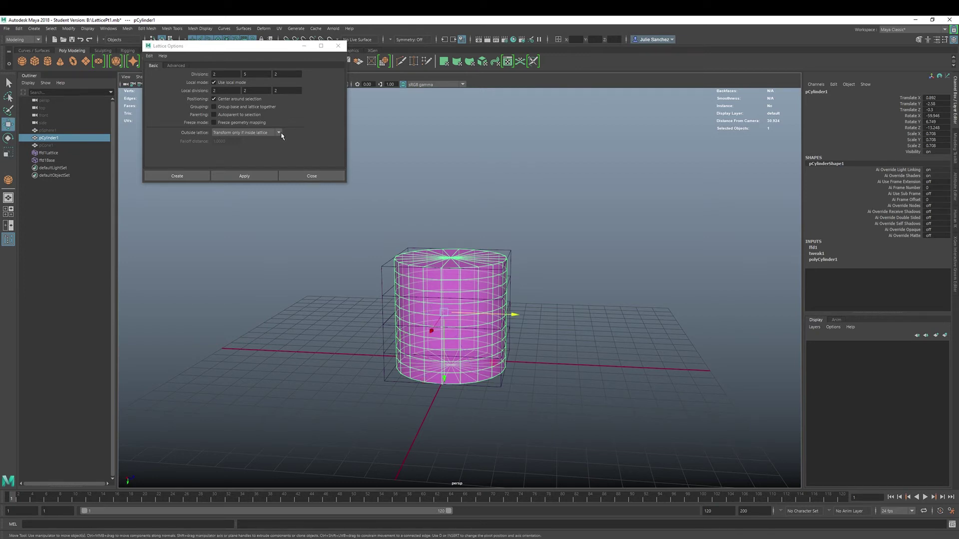
{"action": "left_click", "coordinate": [47, 160]}
{"action": "left_click", "coordinate": [48, 153]}
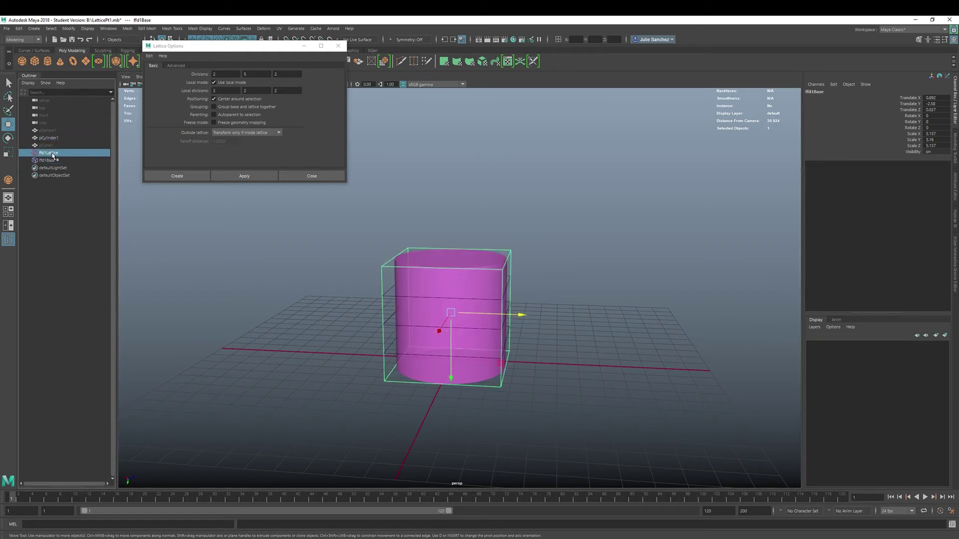
{"action": "left_click", "coordinate": [279, 138]}
{"action": "left_click", "coordinate": [249, 153]}
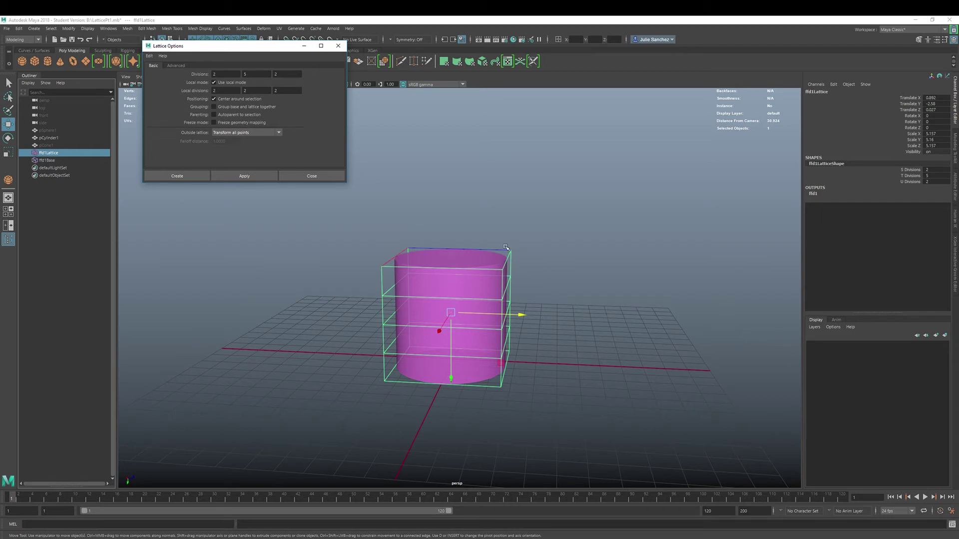
- Pull the upper lattice points on both sides outward, raising the +Z side, and try shifting the cylinder slightly in Z
{"action": "right_click_drag", "start_coordinate": [509, 253], "coordinate": [510, 238]}
{"action": "left_click_drag", "start_coordinate": [496, 240], "coordinate": [547, 332]}
{"action": "left_click_drag", "start_coordinate": [510, 304], "coordinate": [574, 210]}
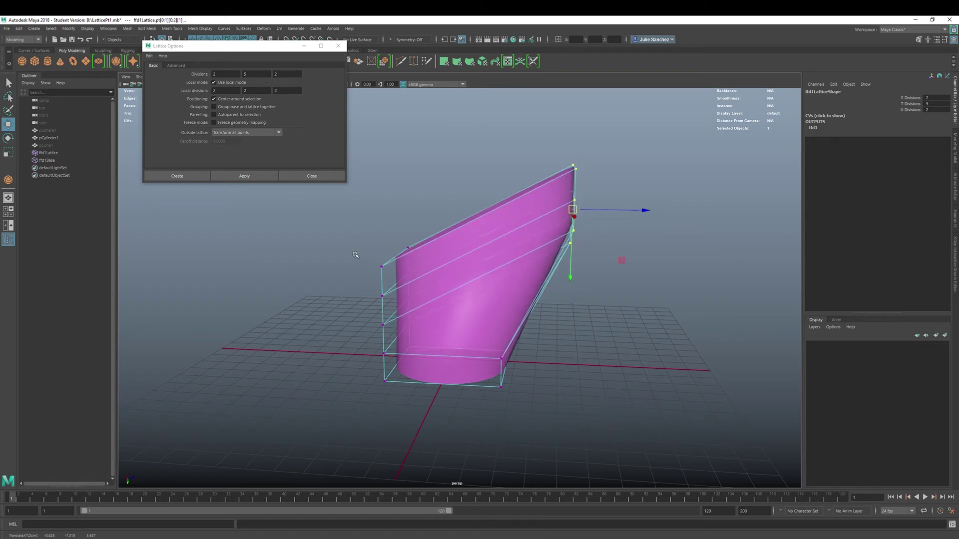
{"action": "left_click_drag", "start_coordinate": [372, 247], "coordinate": [299, 296]}
{"action": "left_click", "coordinate": [471, 315]}
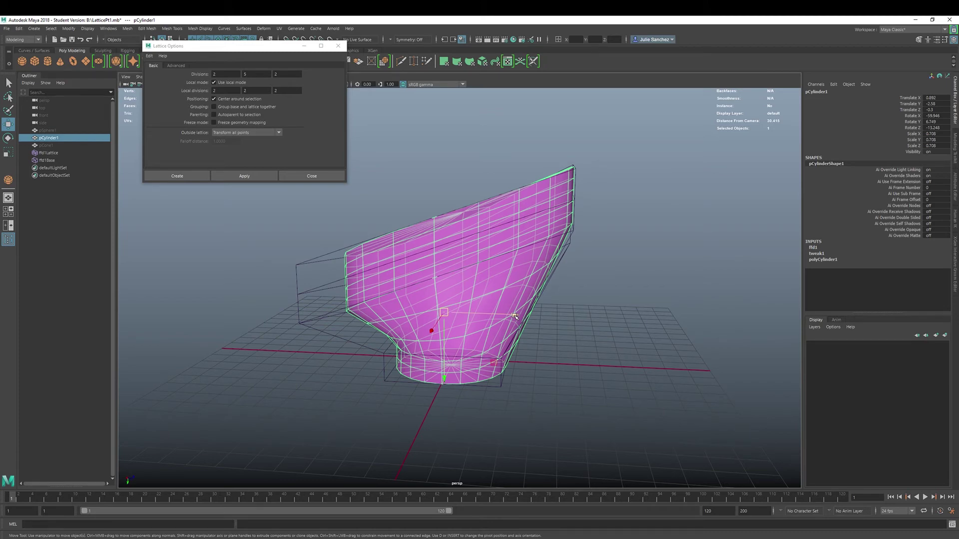
{"action": "mouse_move", "coordinate": [514, 316]}
{"action": "left_mouse_down"}
{"action": "mouse_move", "coordinate": [527, 315]}
{"action": "mouse_move", "coordinate": [512, 321]}
{"action": "left_mouse_up"}
- Delete the deformed lattice together with its base, and undo the deletion
{"action": "left_click_drag", "start_coordinate": [48, 152], "coordinate": [49, 164]}
{"action": "key", "text": "Delete"}
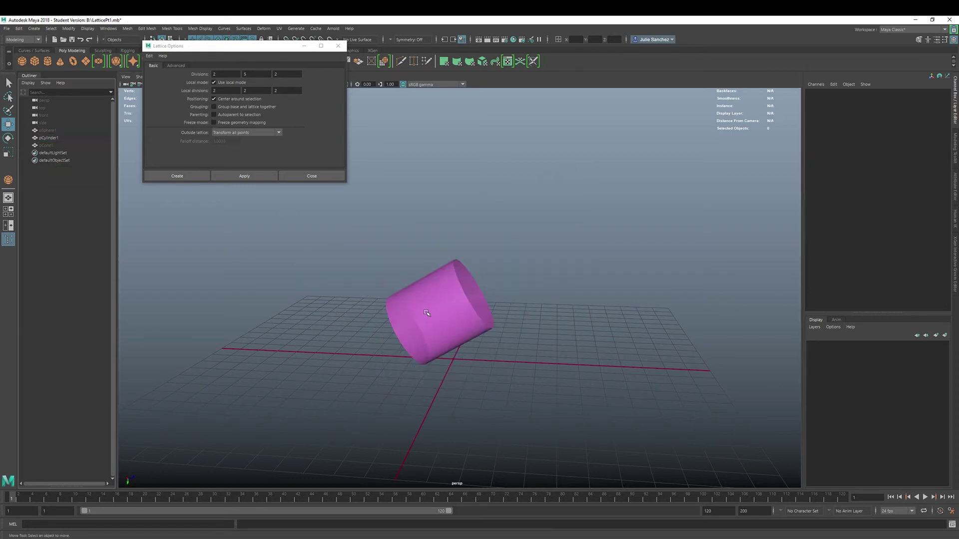
{"action": "key", "text": "ctrl+z"}
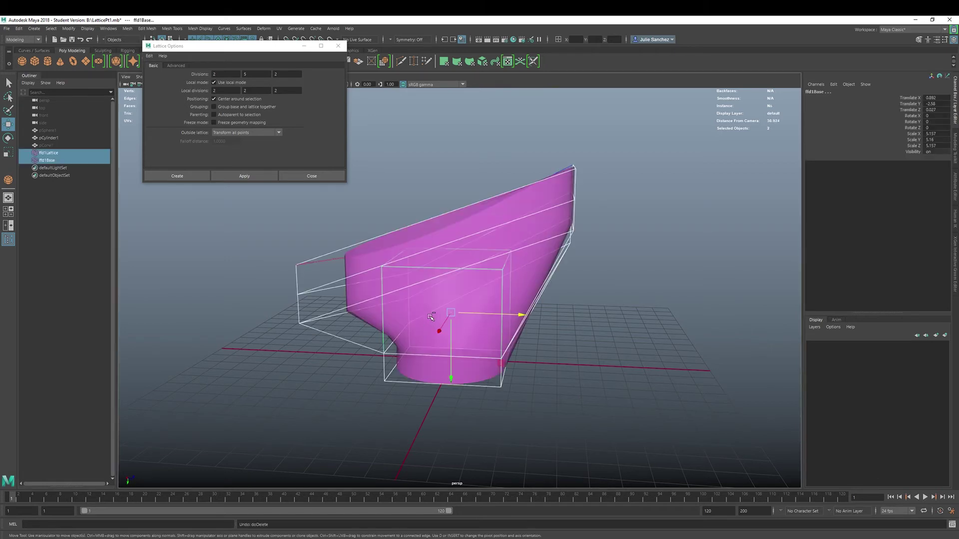
- Undo the lattice point edits, the cylinder's transforms and the lattice creation, back to the plain selected cylinder
{"action": "key", "text": "ctrl+z"}
{"action": "key", "text": "ctrl+z"}
{"action": "key", "text": "ctrl+z"}
{"action": "key", "text": "ctrl+z"}
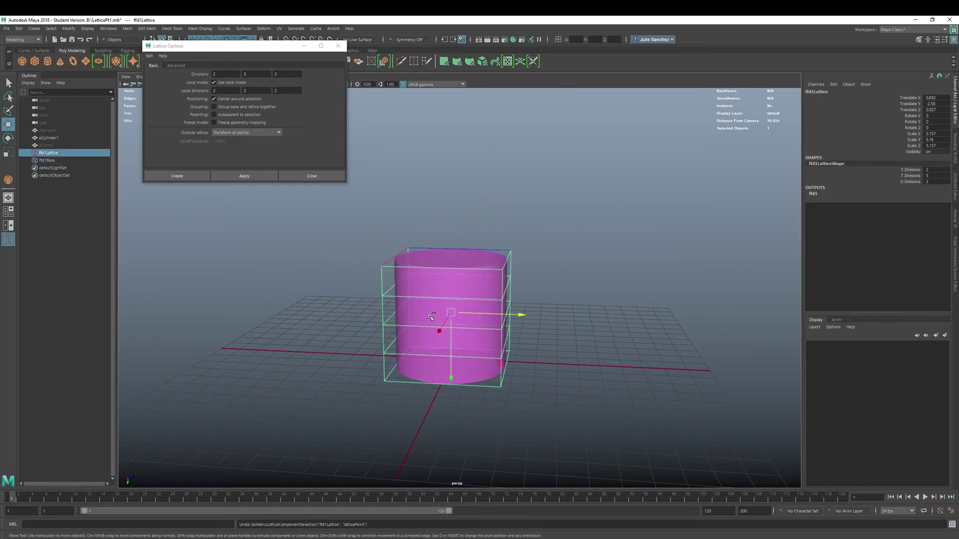
{"action": "key", "text": "ctrl+z"}
{"action": "key", "text": "ctrl+z"}
{"action": "key", "text": "ctrl+z"}
{"action": "key", "text": "ctrl+z"}
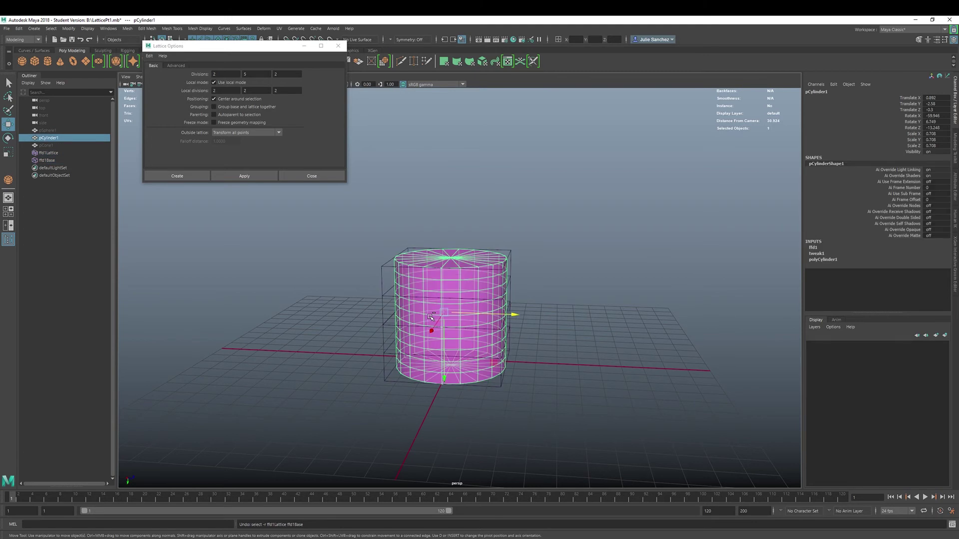
{"action": "key", "text": "ctrl+z"}
{"action": "key", "text": "ctrl+z"}
{"action": "key", "text": "ctrl+z"}
{"action": "key", "text": "ctrl+z"}
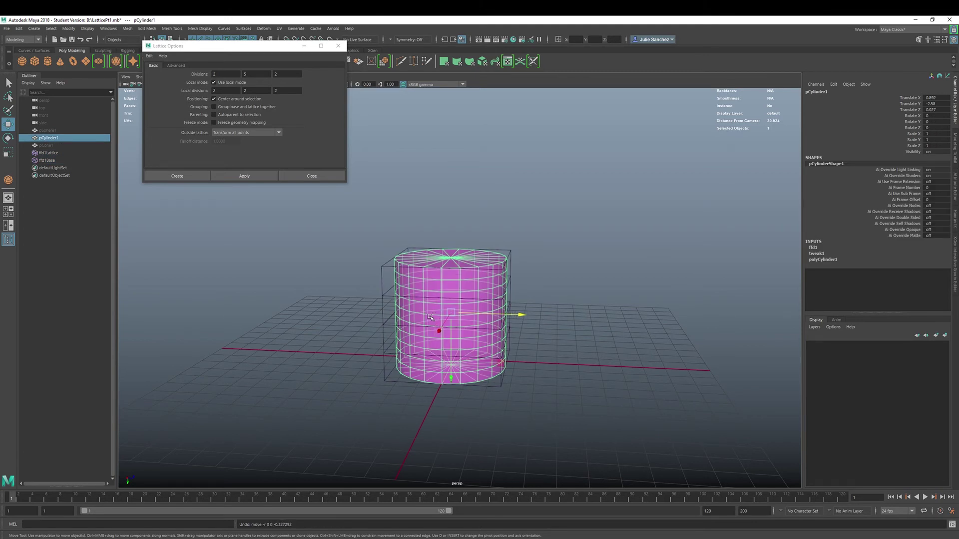
{"action": "key", "text": "ctrl+z"}
{"action": "key", "text": "ctrl+z"}
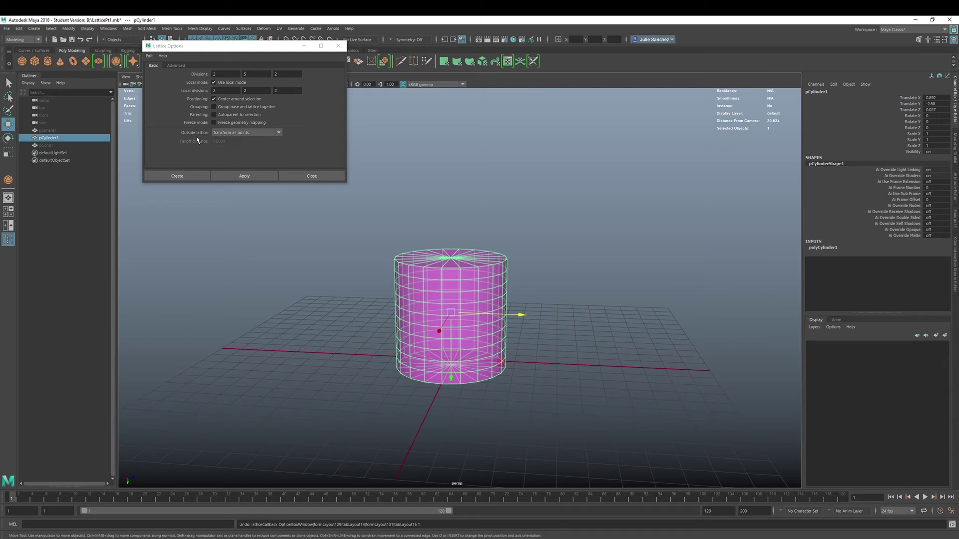
- Apply a 2, 5, 2 lattice with Transform all points to the cylinder and pull its upper points outward on both sides
{"action": "left_click", "coordinate": [244, 176]}
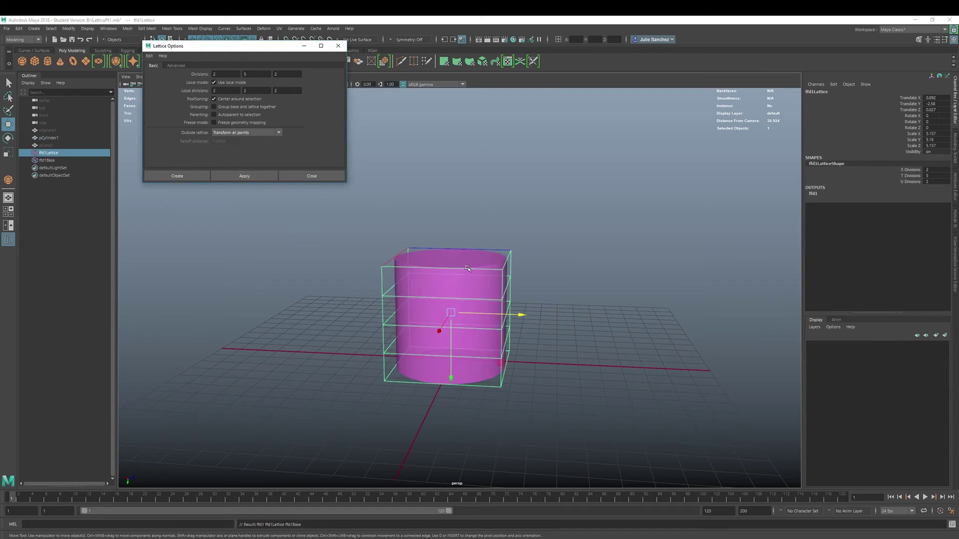
{"action": "right_click", "coordinate": [499, 242]}
{"action": "left_click", "coordinate": [495, 242]}
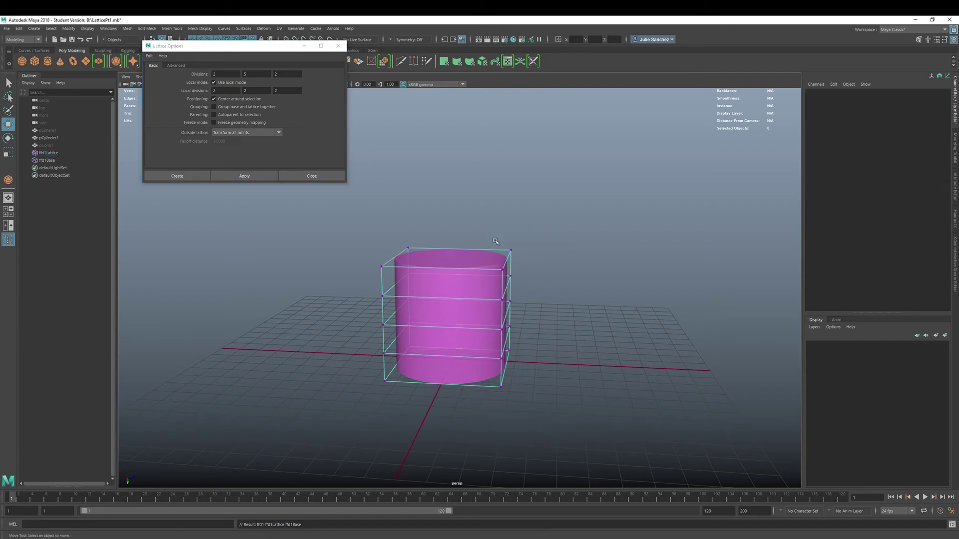
{"action": "left_click_drag", "start_coordinate": [495, 241], "coordinate": [540, 344]}
{"action": "left_click_drag", "start_coordinate": [509, 299], "coordinate": [538, 248]}
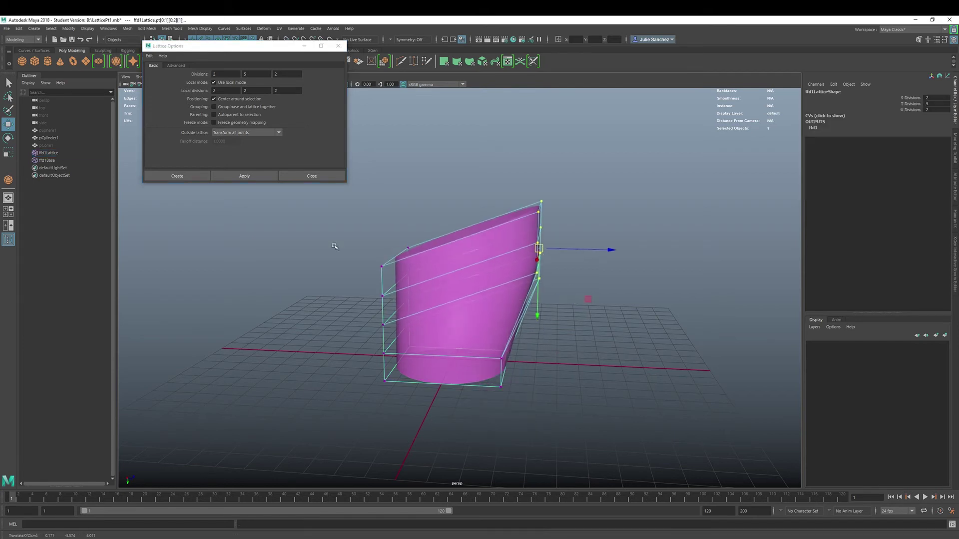
{"action": "left_click_drag", "start_coordinate": [364, 282], "coordinate": [336, 316]}
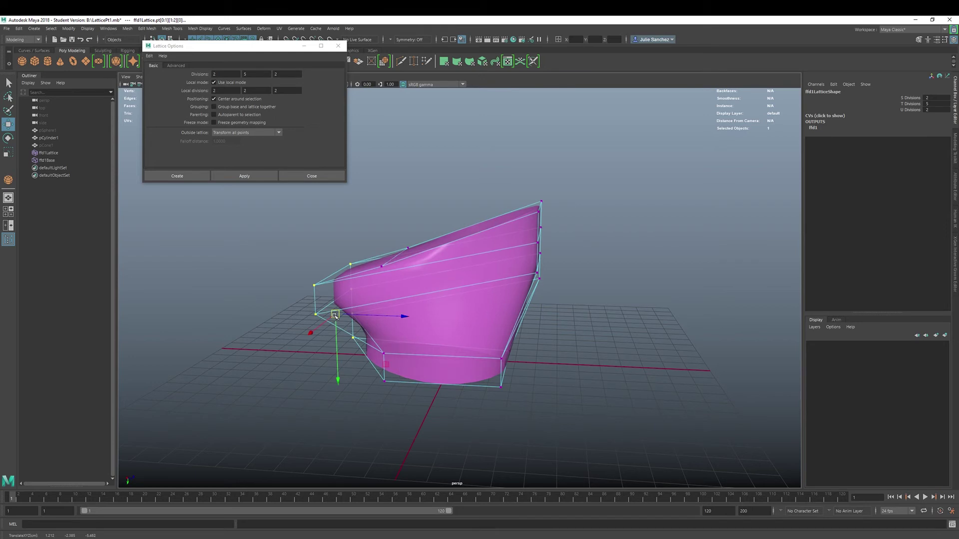
- Slide the cylinder through the deformed lattice to about 10.05 in Z and back to about 0.42
{"action": "left_click", "coordinate": [442, 318]}
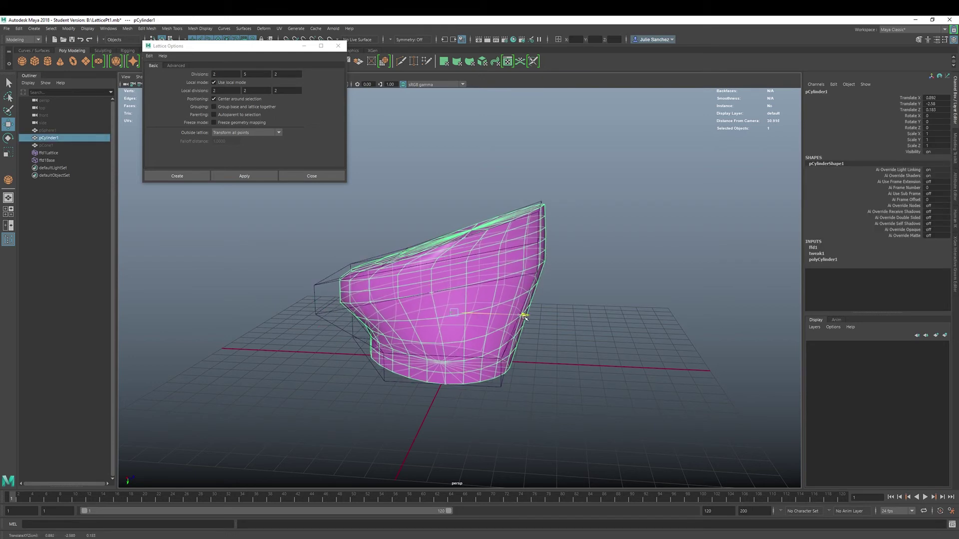
{"action": "left_click_drag", "start_coordinate": [525, 316], "coordinate": [584, 320]}
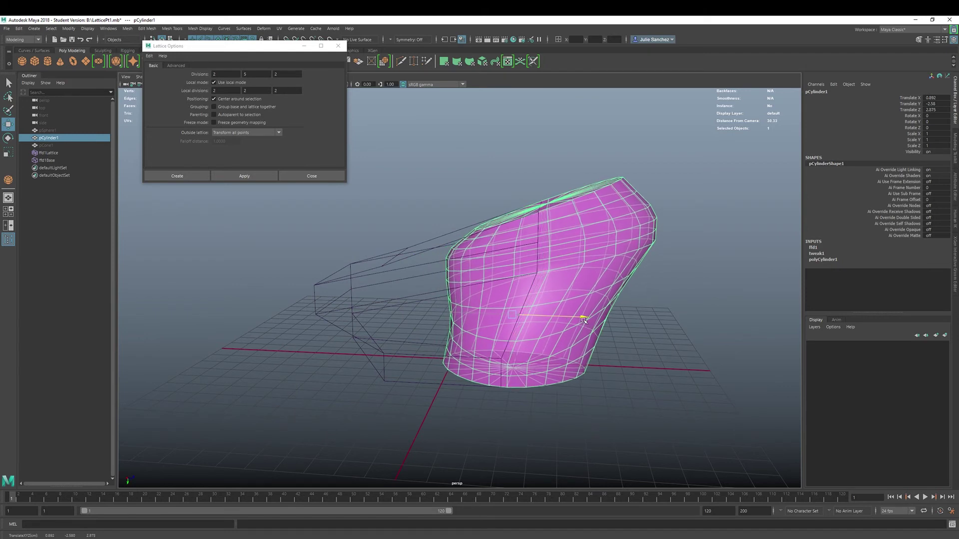
{"action": "left_click_drag", "start_coordinate": [583, 320], "coordinate": [749, 347]}
{"action": "key", "text": "f"}
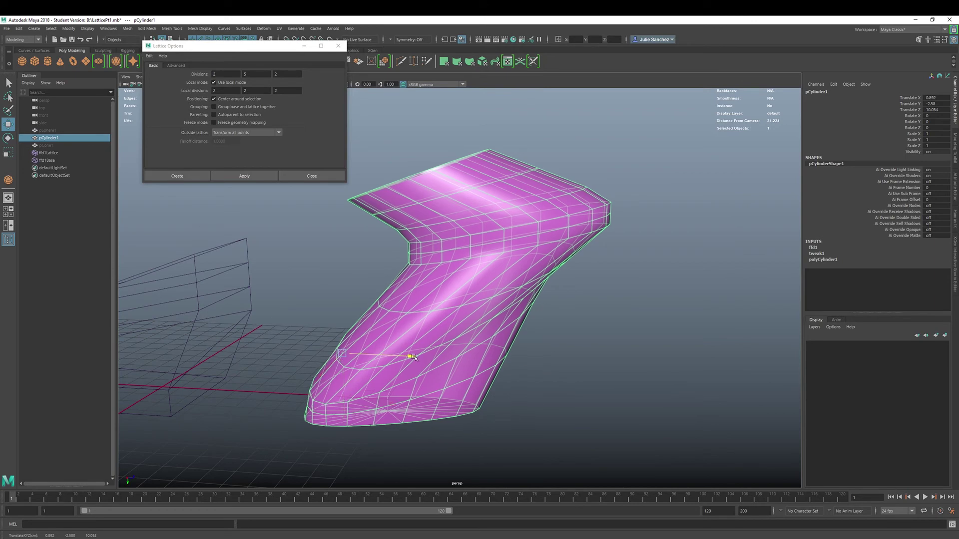
{"action": "left_click_drag", "start_coordinate": [414, 356], "coordinate": [209, 427]}
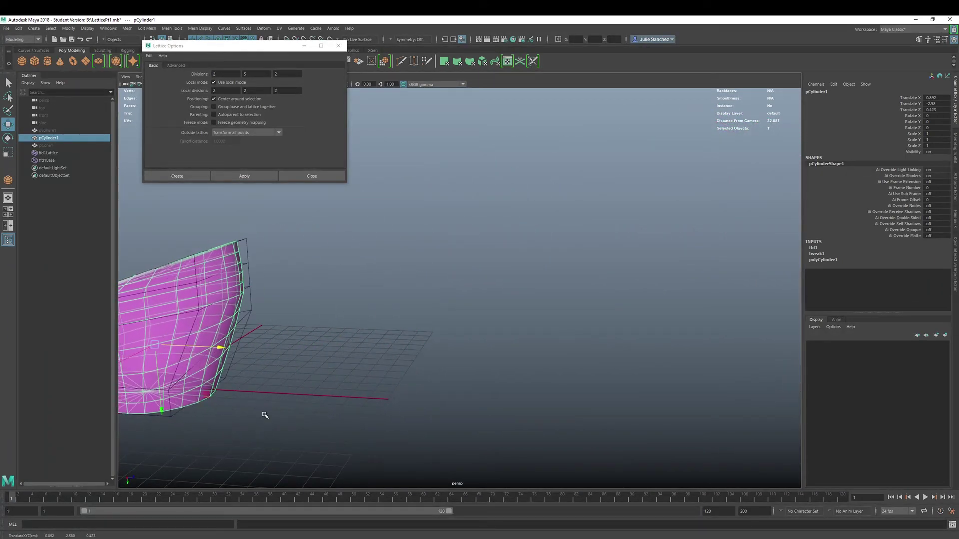
- Delete the Transform all points lattice and its base, leaving only the cylinder
{"action": "mouse_move", "coordinate": [338, 332]}
{"action": "left_mouse_down", "text": "alt"}
{"action": "mouse_move", "coordinate": [385, 327]}
{"action": "mouse_move", "coordinate": [340, 343]}
{"action": "left_mouse_up", "text": "alt"}
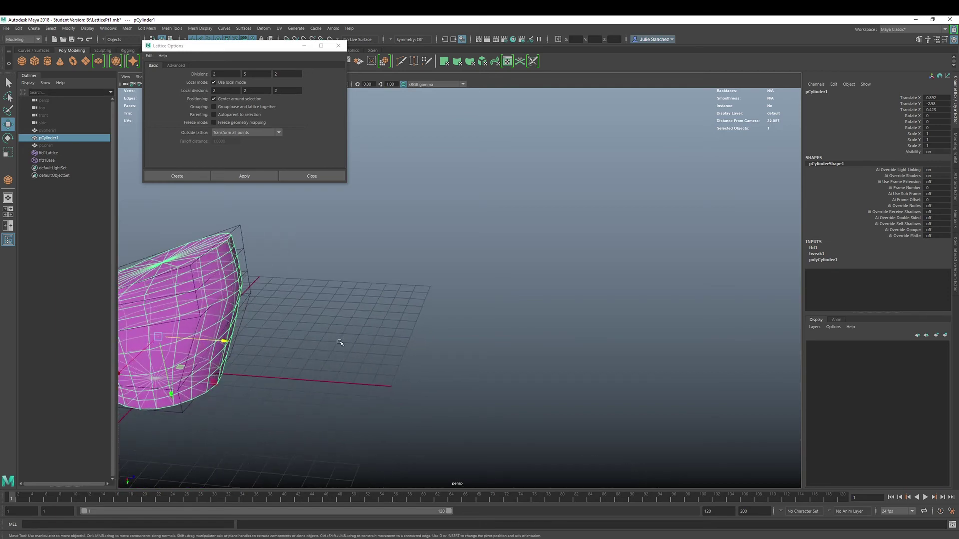
{"action": "key", "text": "f"}
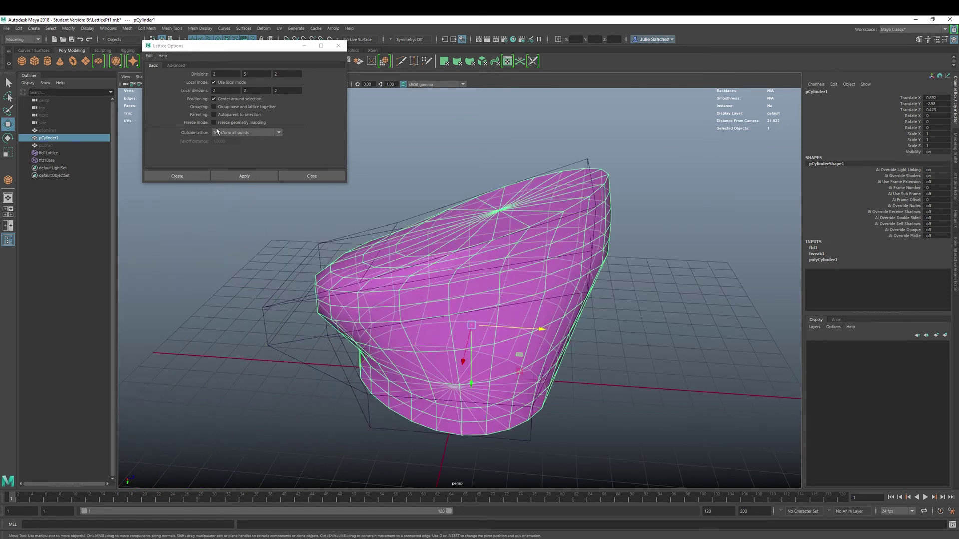
{"action": "left_click_drag", "start_coordinate": [37, 163], "coordinate": [41, 155]}
{"action": "key", "text": "Delete"}
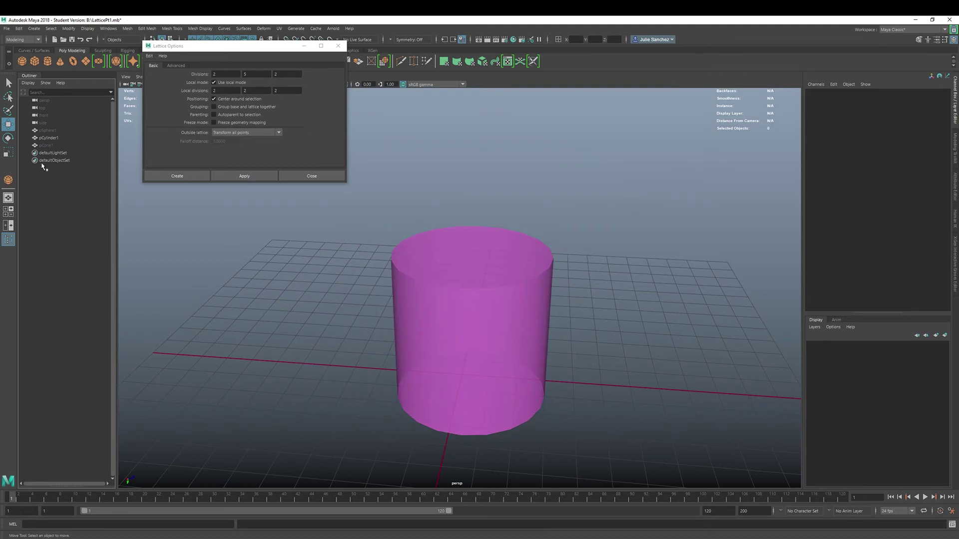
- Apply a 2, 5, 2 lattice to the cylinder with the outside lattice mode Transform if within falloff and falloff distance 1
{"action": "left_click", "coordinate": [278, 133]}
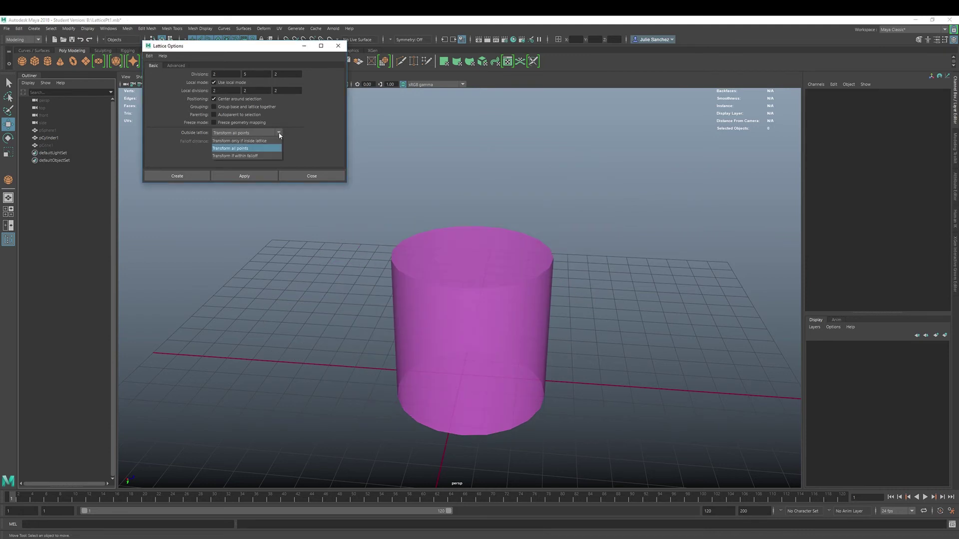
{"action": "left_click", "coordinate": [245, 156]}
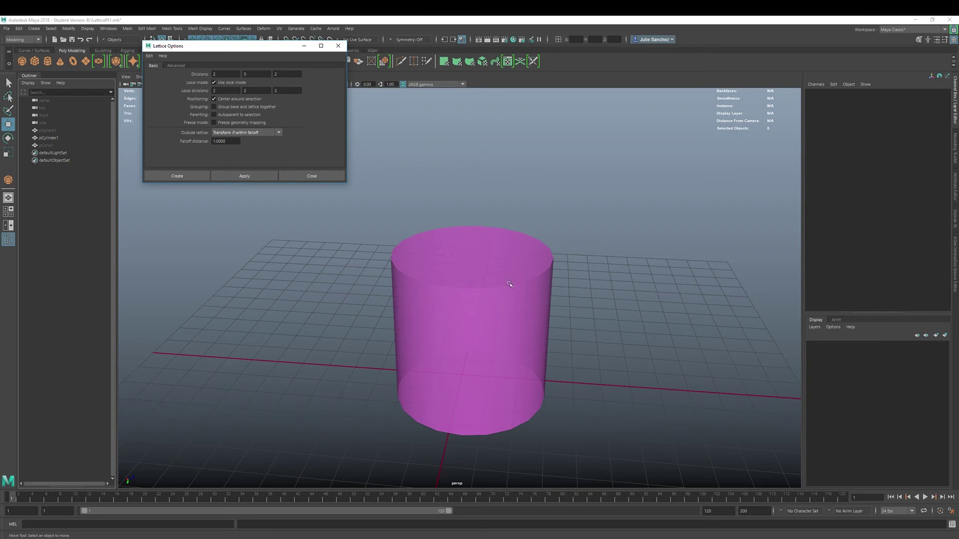
{"action": "left_click", "coordinate": [244, 177]}
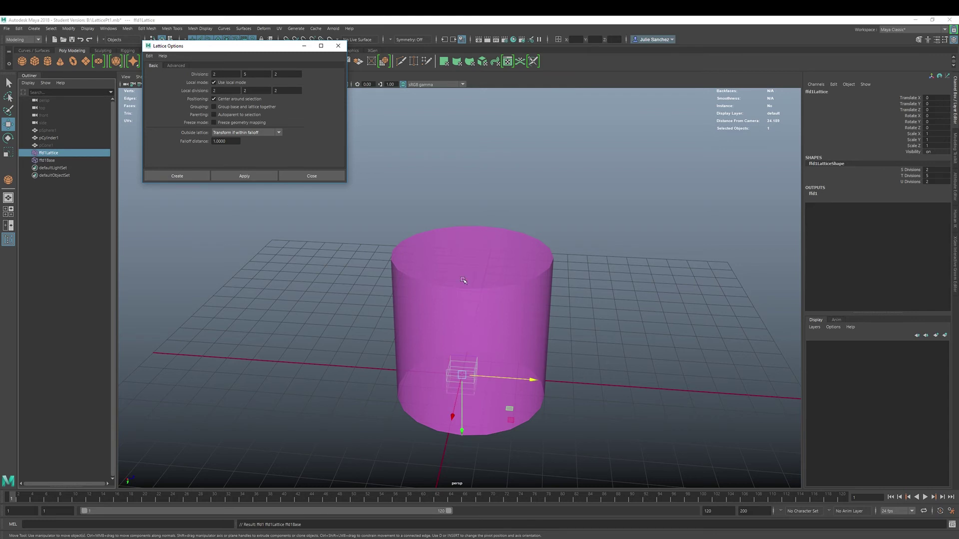
{"action": "key", "text": "ctrl+z"}
{"action": "left_click", "coordinate": [428, 328]}
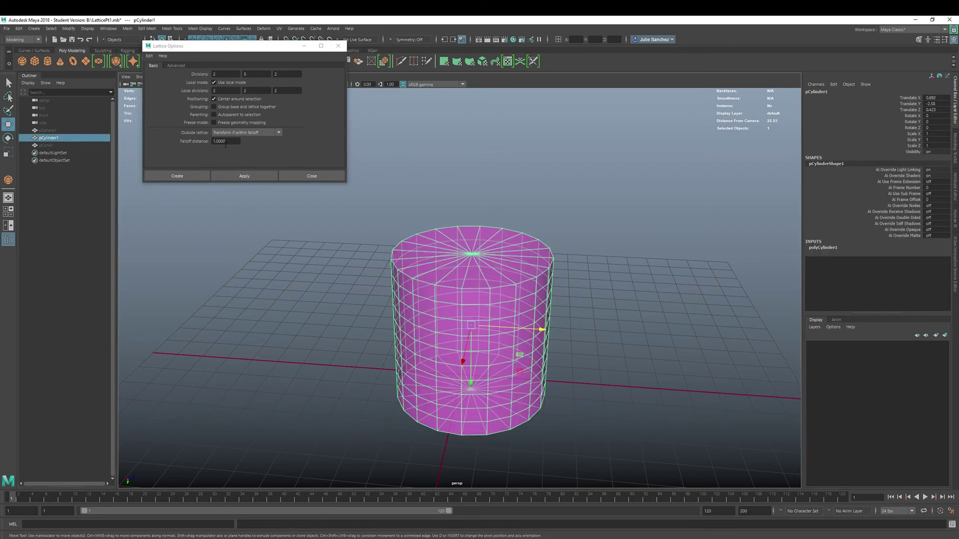
{"action": "left_click", "coordinate": [237, 178]}
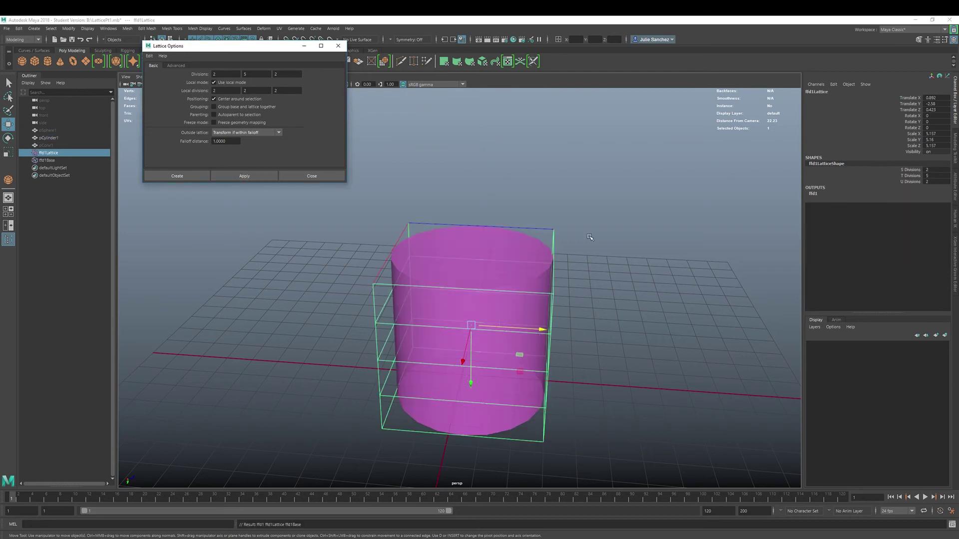
- Raise the upper lattice points on one side of the cylinder and pull the front points on the opposite side outward
{"action": "right_click", "coordinate": [549, 233]}
{"action": "left_click", "coordinate": [547, 211]}
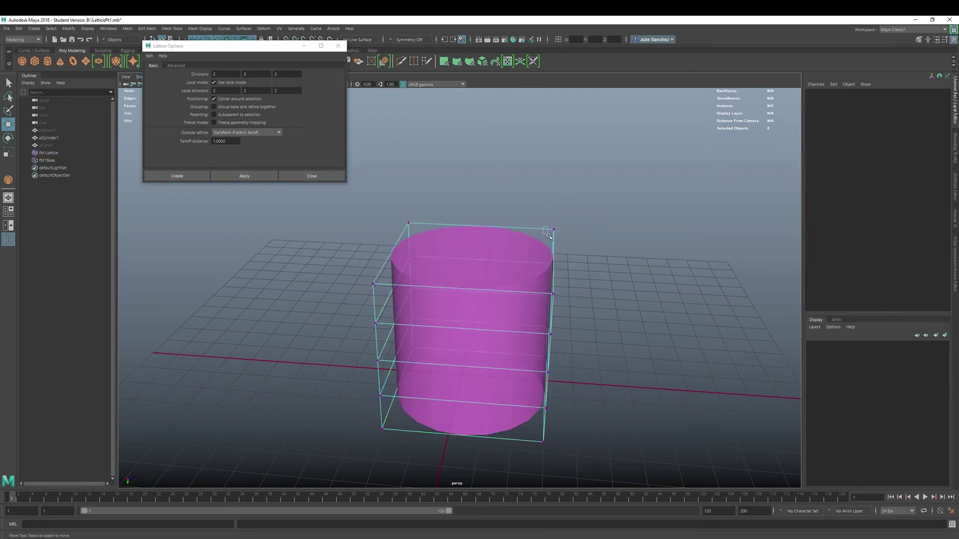
{"action": "left_click", "coordinate": [550, 314]}
{"action": "left_click_drag", "start_coordinate": [550, 314], "coordinate": [550, 266]}
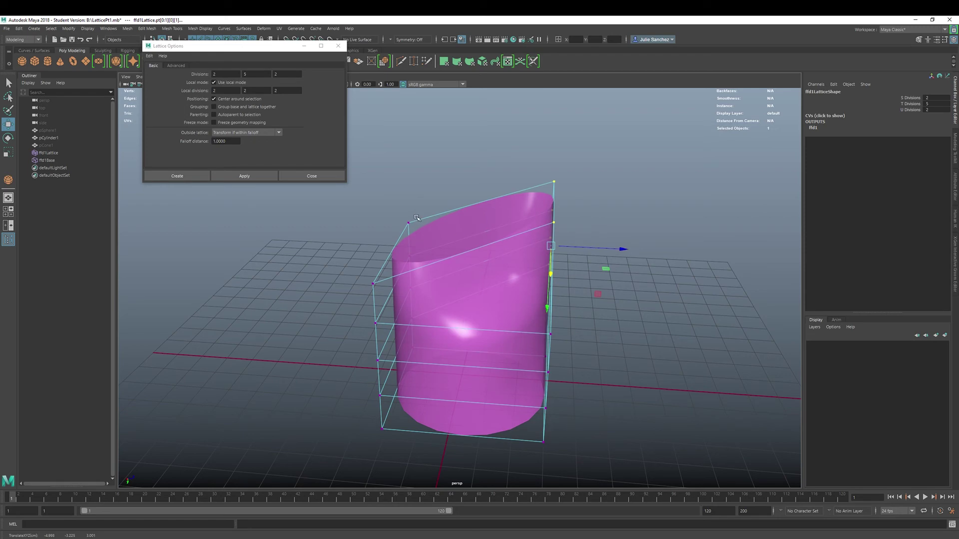
{"action": "left_click_drag", "start_coordinate": [334, 274], "coordinate": [392, 404]}
{"action": "left_click_drag", "start_coordinate": [373, 341], "coordinate": [270, 316]}
- Slide the cylinder out of the deformed lattice to about 11 in Z and back to about 0
{"action": "left_click", "coordinate": [441, 278]}
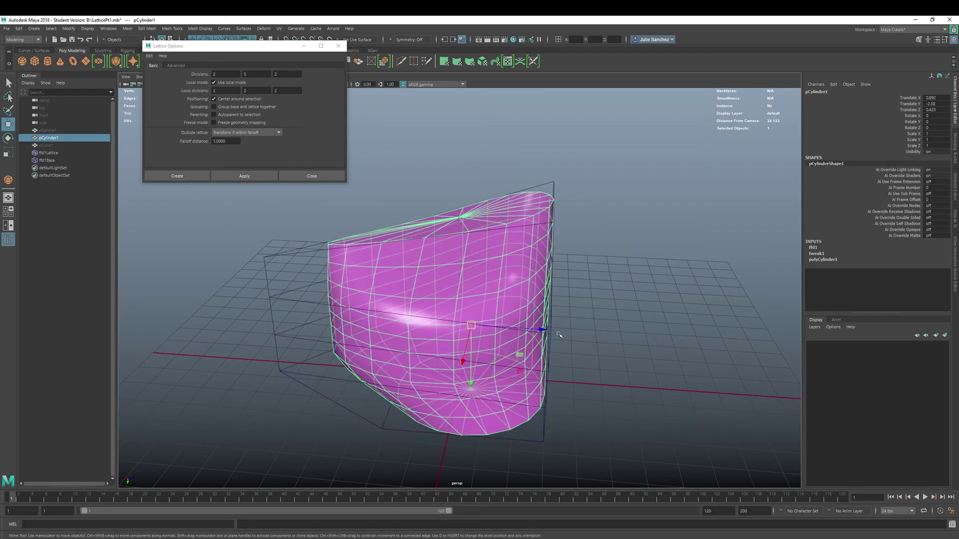
{"action": "left_click_drag", "start_coordinate": [558, 333], "coordinate": [886, 308]}
{"action": "key", "text": "f"}
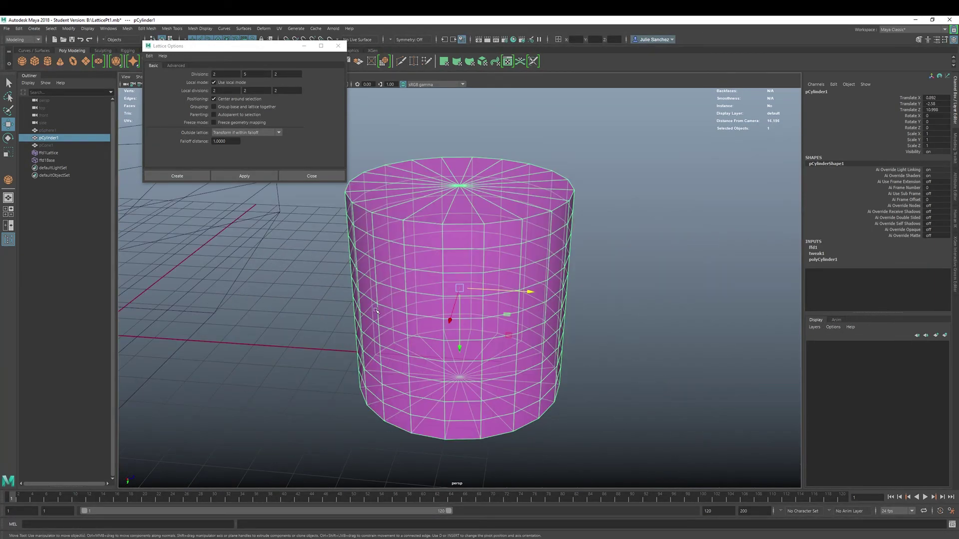
{"action": "scroll", "coordinate": [413, 320], "scroll_direction": "down", "scroll_amount": 10}
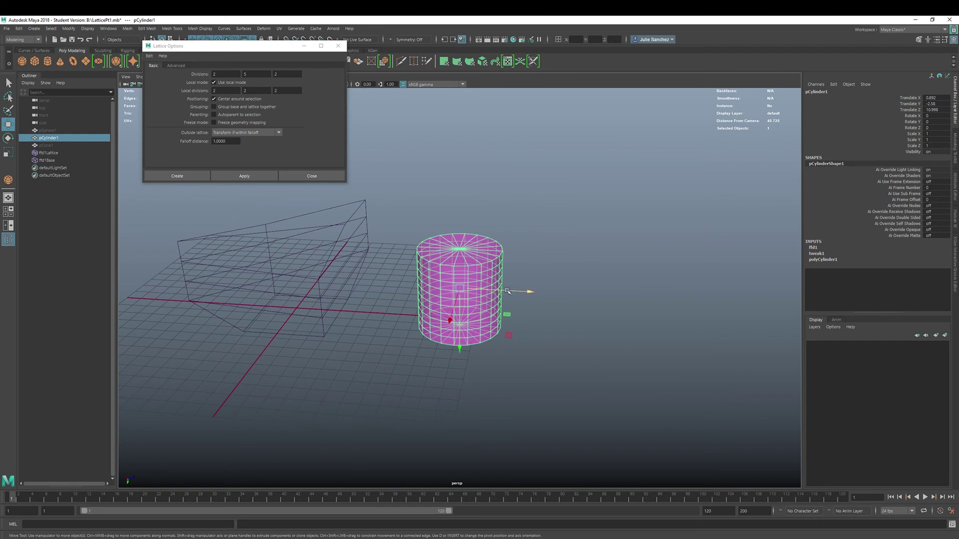
{"action": "left_click_drag", "start_coordinate": [531, 292], "coordinate": [354, 302]}
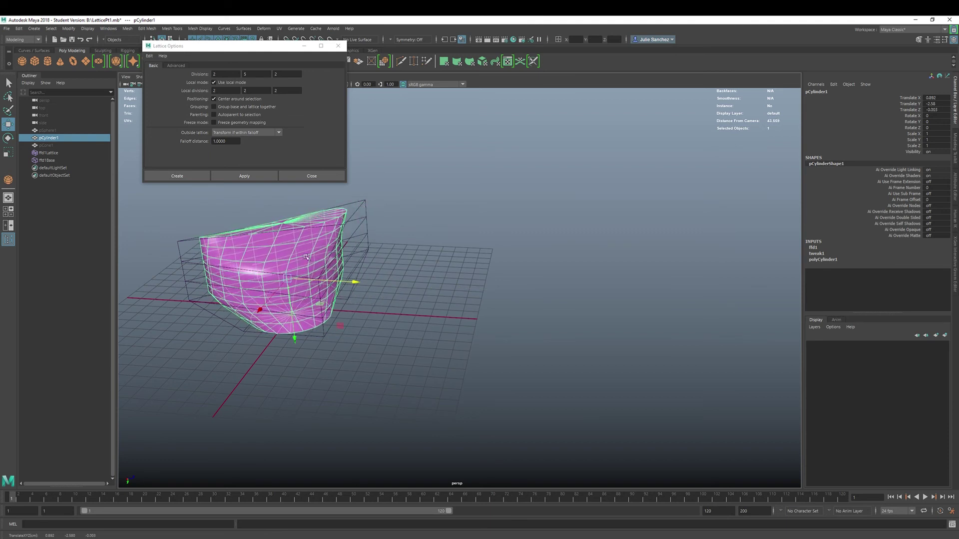
- Set the lattice falloff distance to 2 and delete the existing lattice and its base
{"action": "left_click_drag", "start_coordinate": [239, 141], "coordinate": [197, 146]}
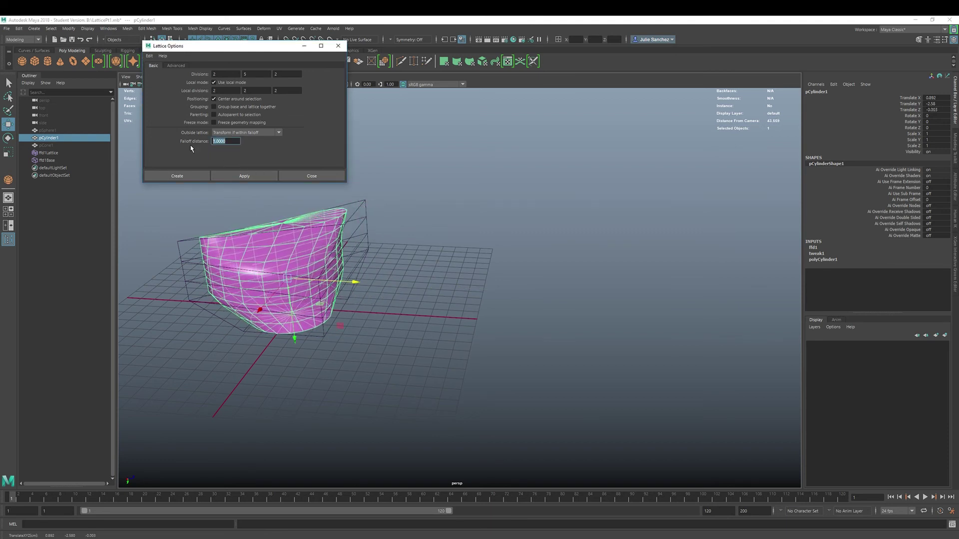
{"action": "type", "text": "2"}
{"action": "key", "text": "Return"}
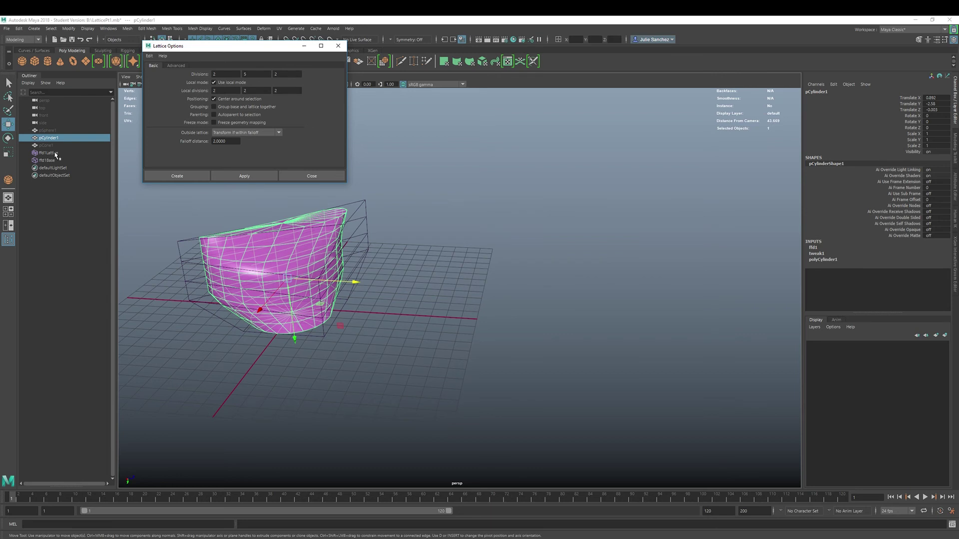
{"action": "left_click_drag", "start_coordinate": [54, 152], "coordinate": [57, 156]}
{"action": "key", "text": "Delete"}
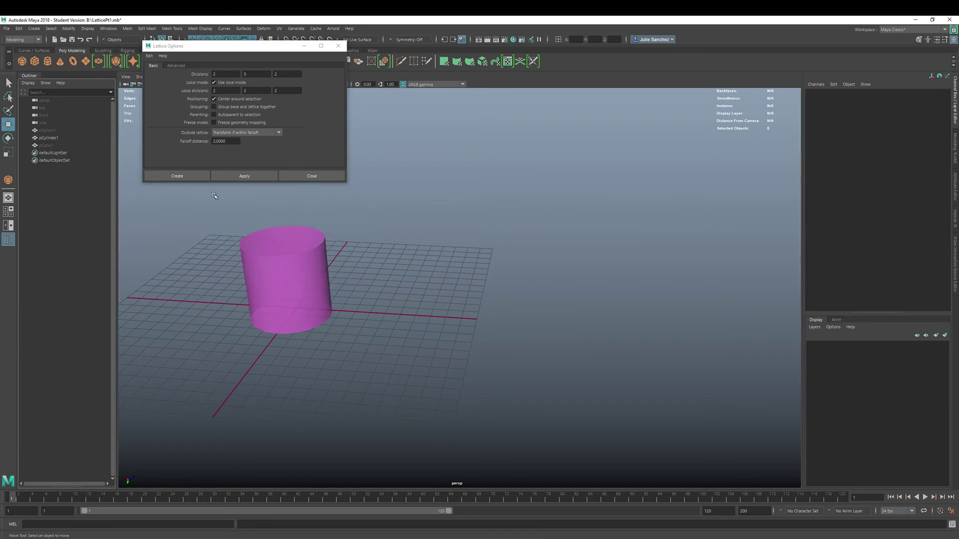
- Apply the lattice with falloff distance 2 to the cylinder and pull its back corner points upward and outward
{"action": "left_click", "coordinate": [270, 252]}
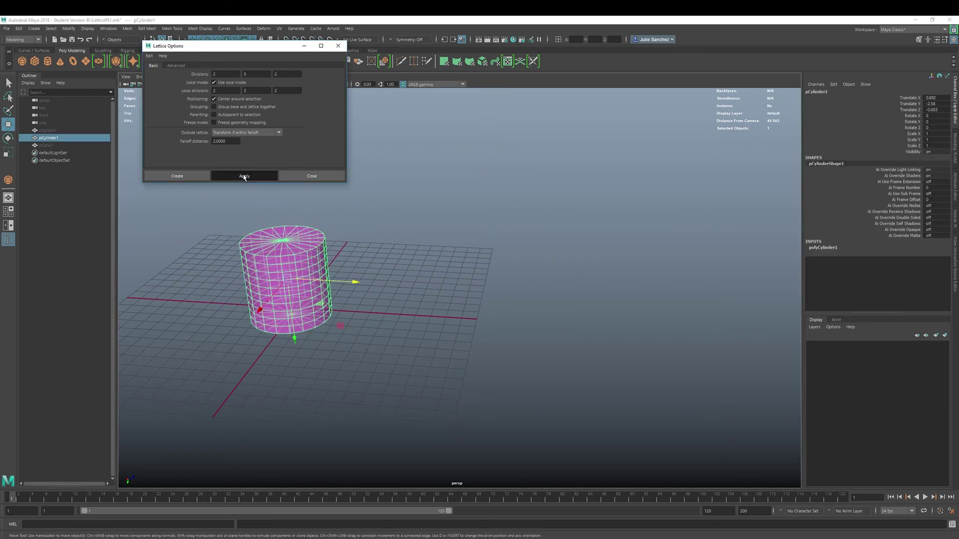
{"action": "left_click", "coordinate": [244, 175]}
{"action": "right_click_drag", "start_coordinate": [335, 228], "coordinate": [331, 213]}
{"action": "left_click_drag", "start_coordinate": [329, 225], "coordinate": [351, 289]}
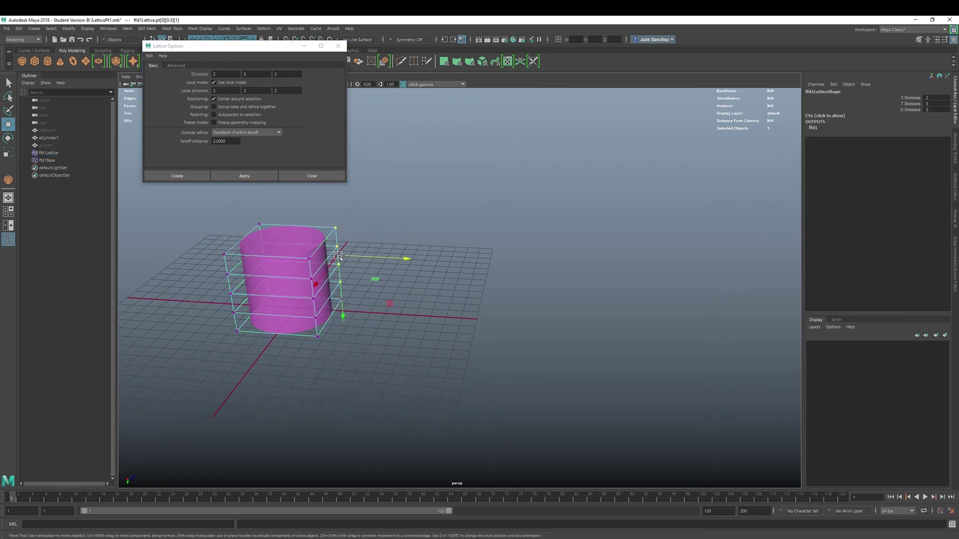
{"action": "middle_click_drag", "start_coordinate": [305, 285], "coordinate": [320, 253]}
- Slide the cylinder along Z through the new falloff lattice, leaving it at about -0.09
{"action": "left_click", "coordinate": [294, 233]}
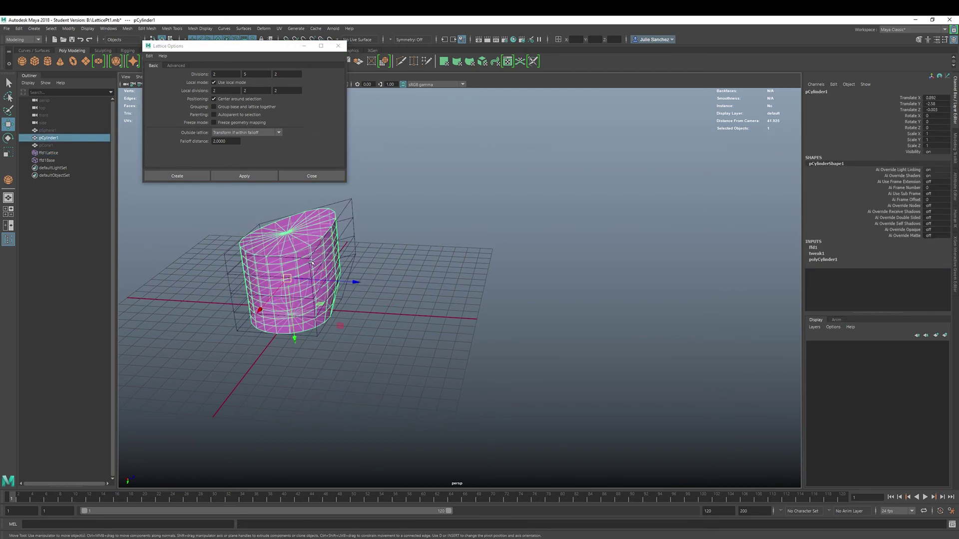
{"action": "left_click_drag", "start_coordinate": [356, 284], "coordinate": [338, 309]}
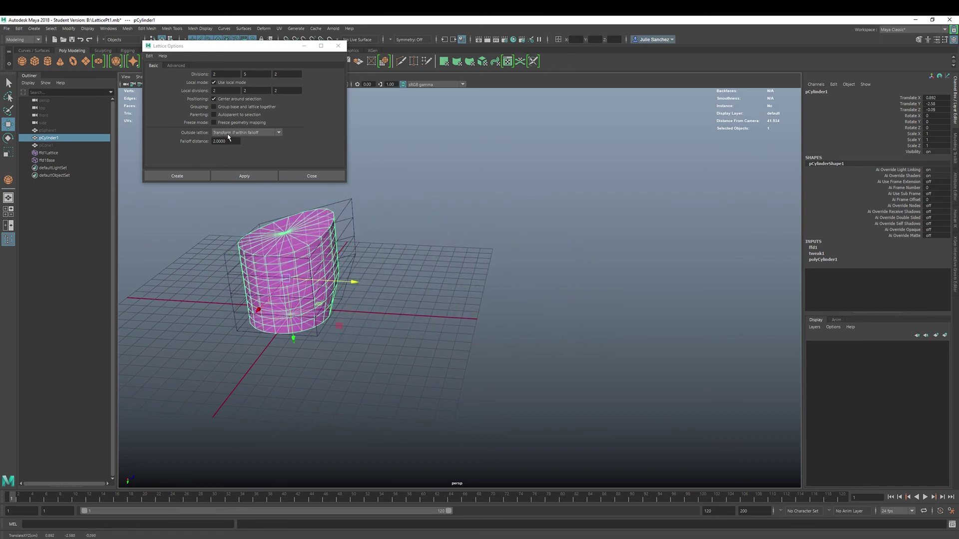
- Reset the lattice options to their default settings
{"action": "left_click", "coordinate": [278, 133]}
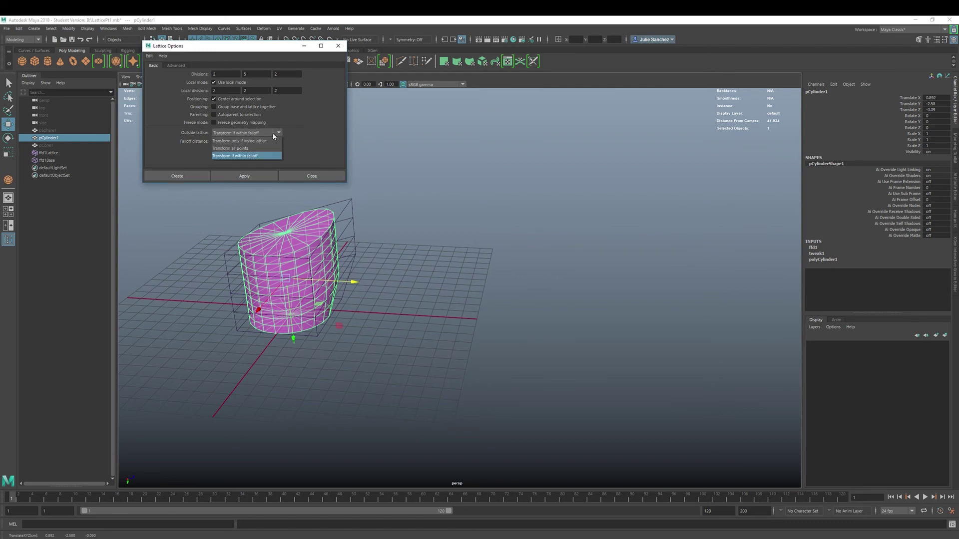
{"action": "left_click", "coordinate": [149, 57]}
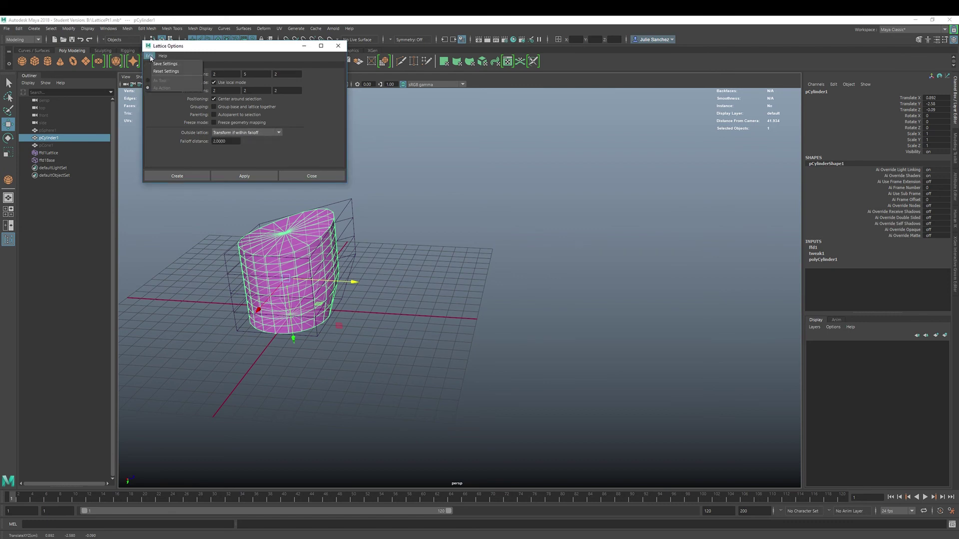
{"action": "left_click", "coordinate": [155, 71]}
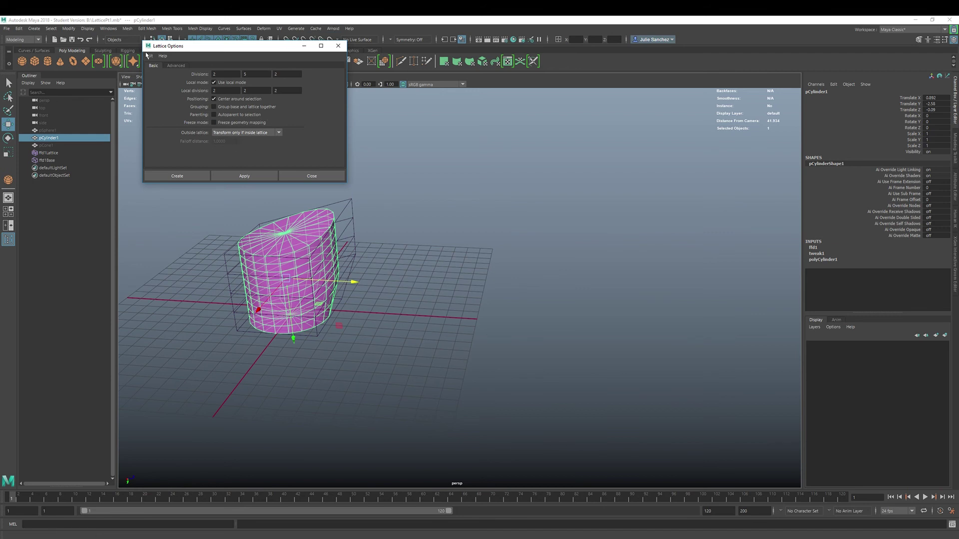
- Review the advanced lattice settings, including the deformation order choices, and close the lattice options
{"action": "left_click", "coordinate": [172, 65]}
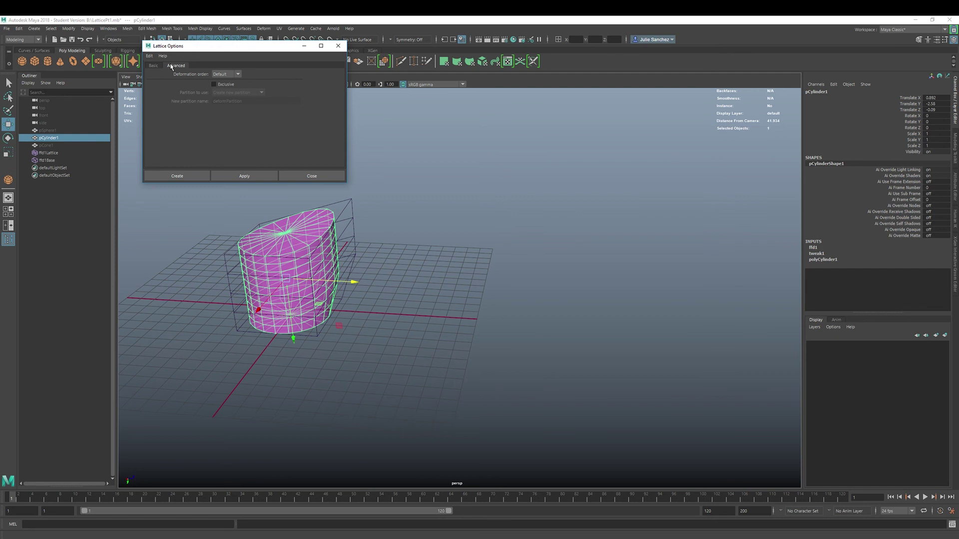
{"action": "left_click", "coordinate": [239, 74]}
{"action": "left_click", "coordinate": [238, 75]}
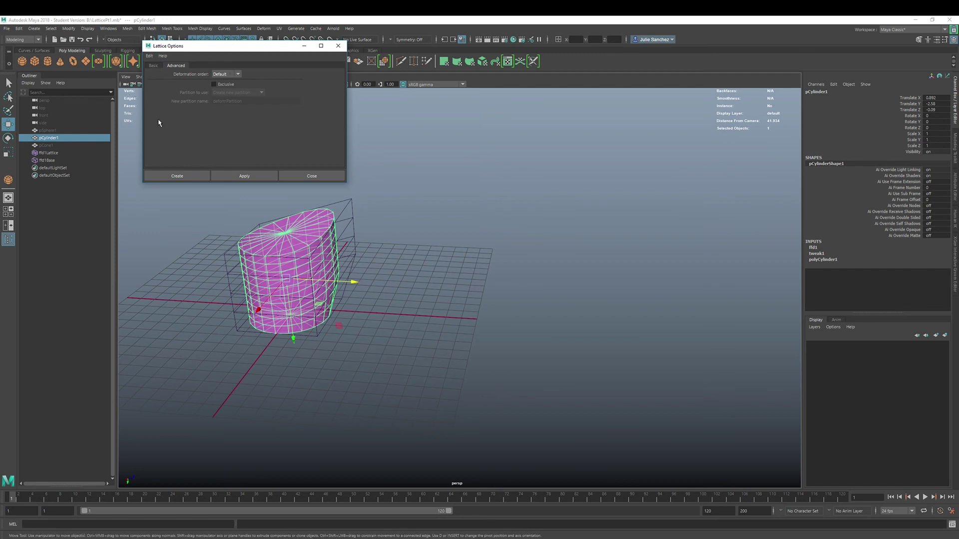
{"action": "left_click", "coordinate": [152, 66]}
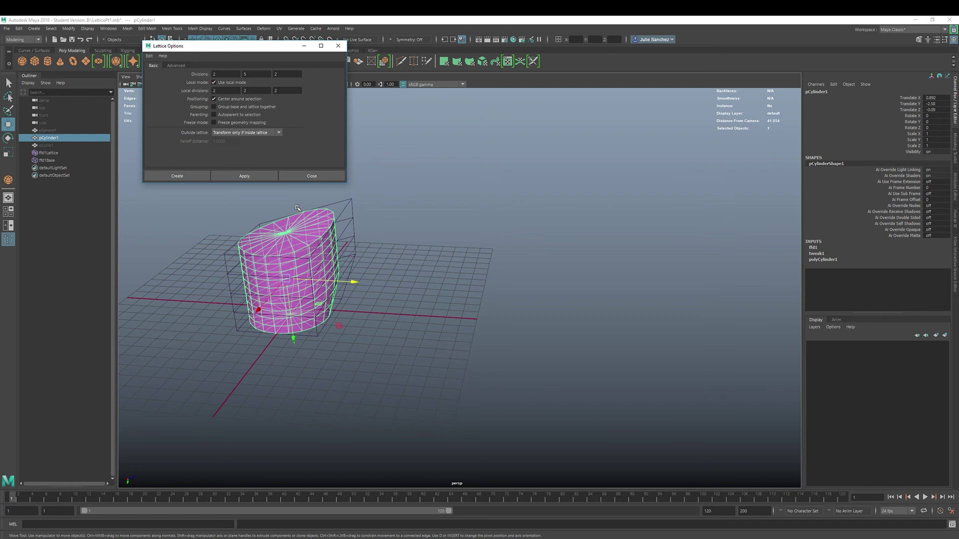
{"action": "left_click", "coordinate": [338, 46]}
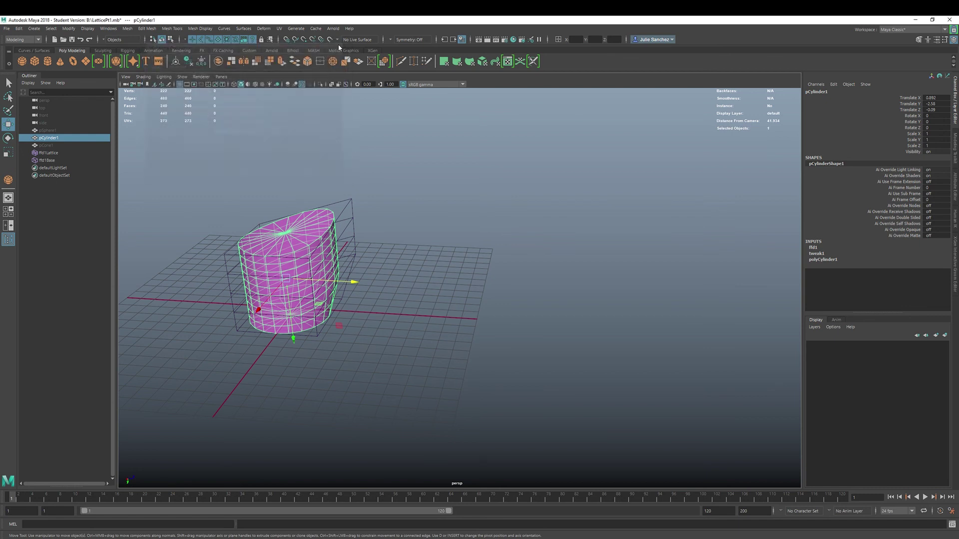